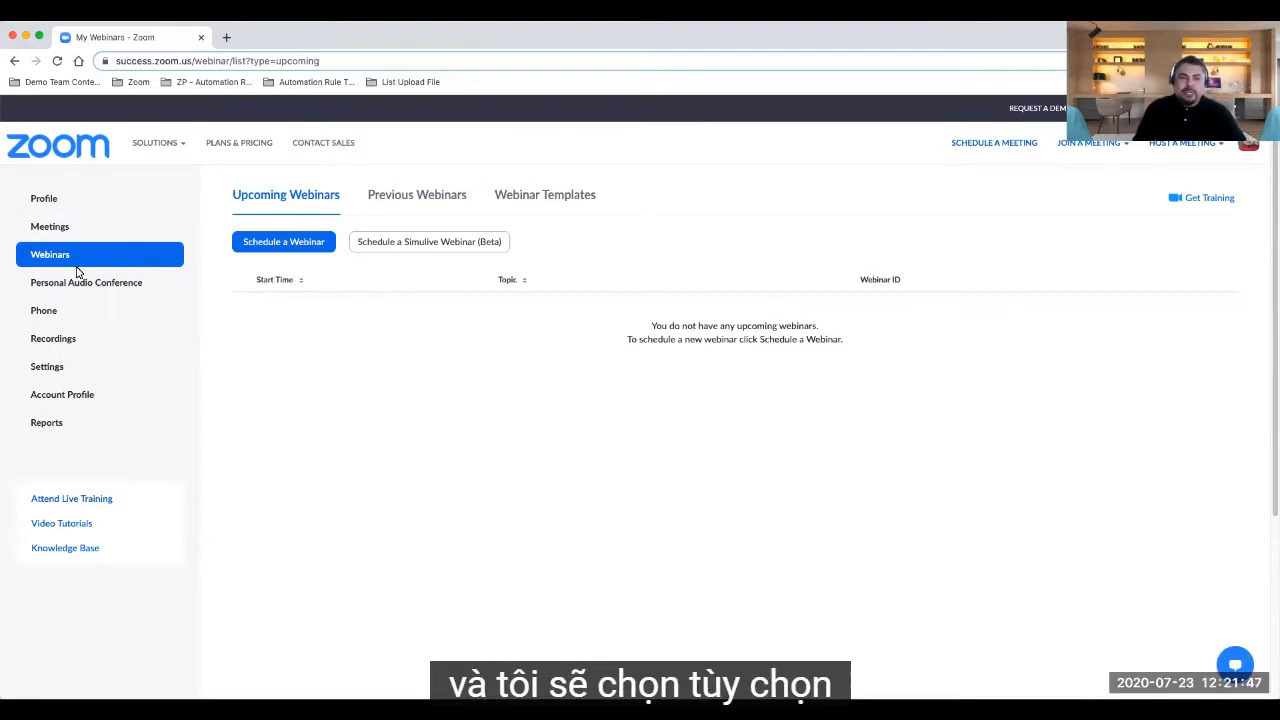
Start scheduling a new webinar and set its topic to "Sample Webinar".
{"action": "left_click", "coordinate": [264, 247]}
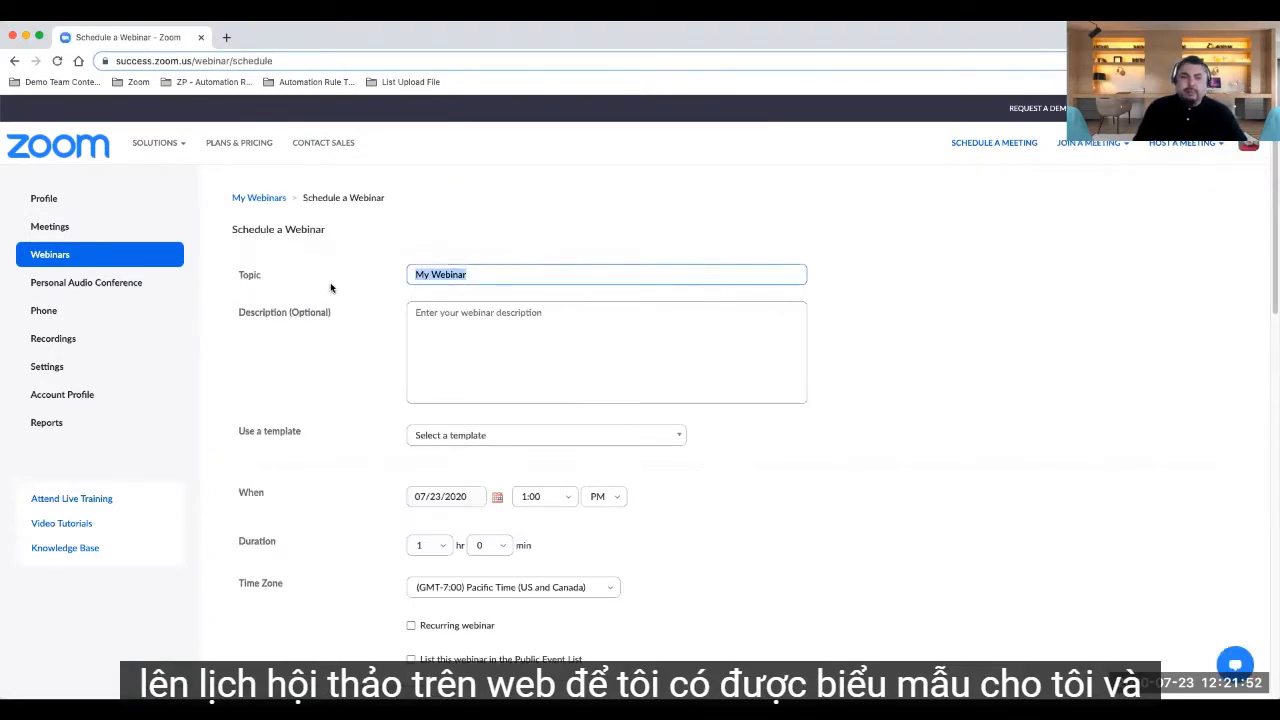
{"action": "left_click", "coordinate": [484, 275]}
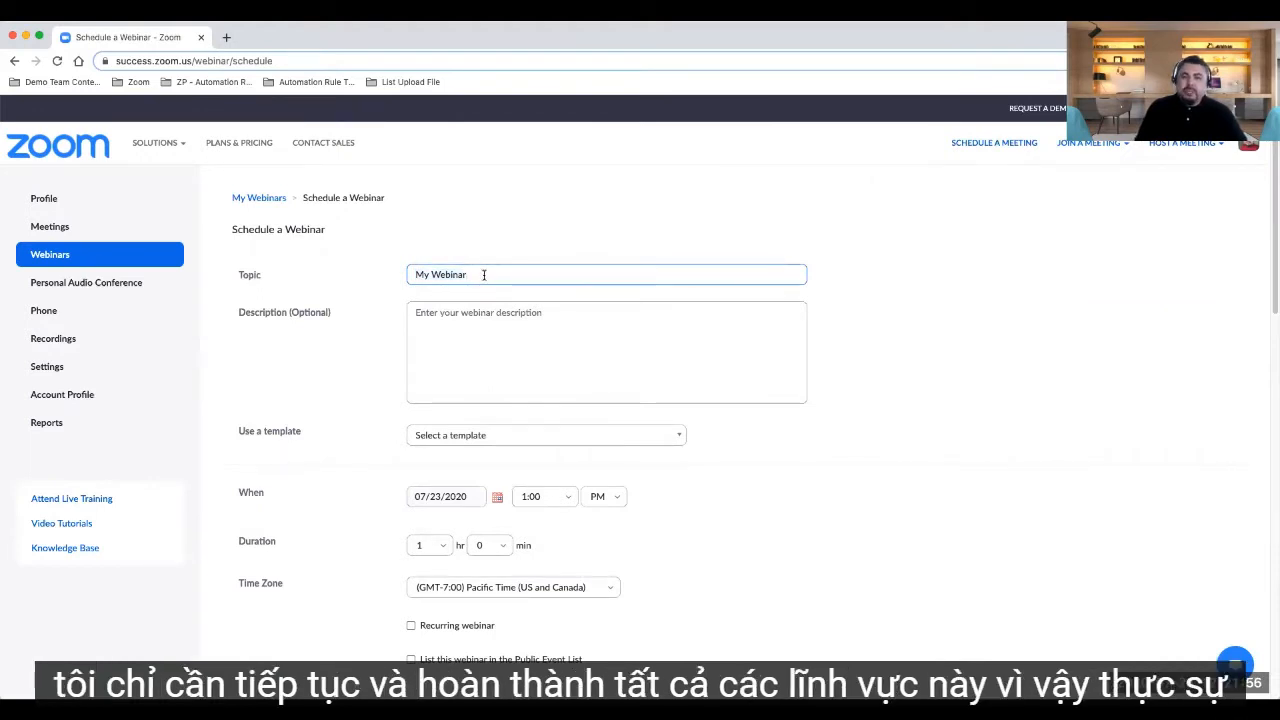
{"action": "key", "text": "BackSpace"}
{"action": "key", "text": "BackSpace"}
{"action": "key", "text": "BackSpace"}
{"action": "key", "text": "BackSpace"}
{"action": "key", "text": "BackSpace"}
{"action": "key", "text": "BackSpace"}
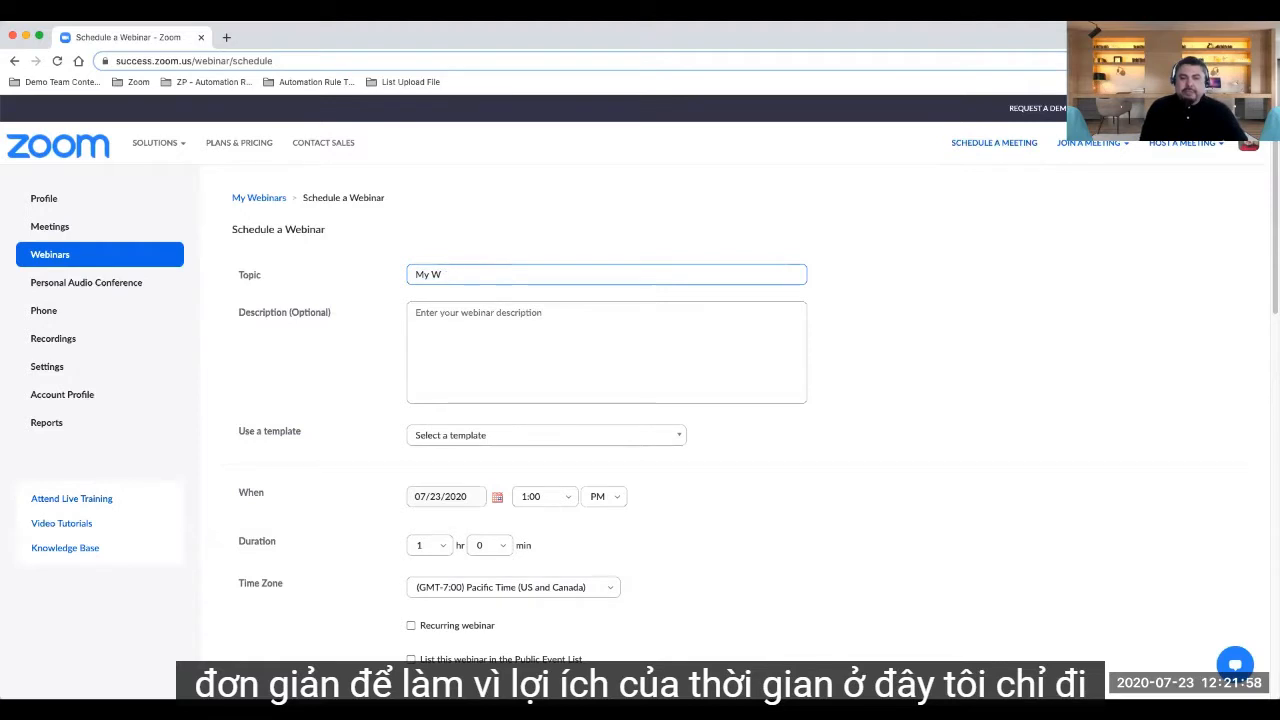
{"action": "key", "text": "BackSpace"}
{"action": "key", "text": "BackSpace"}
{"action": "key", "text": "BackSpace"}
{"action": "key", "text": "BackSpace"}
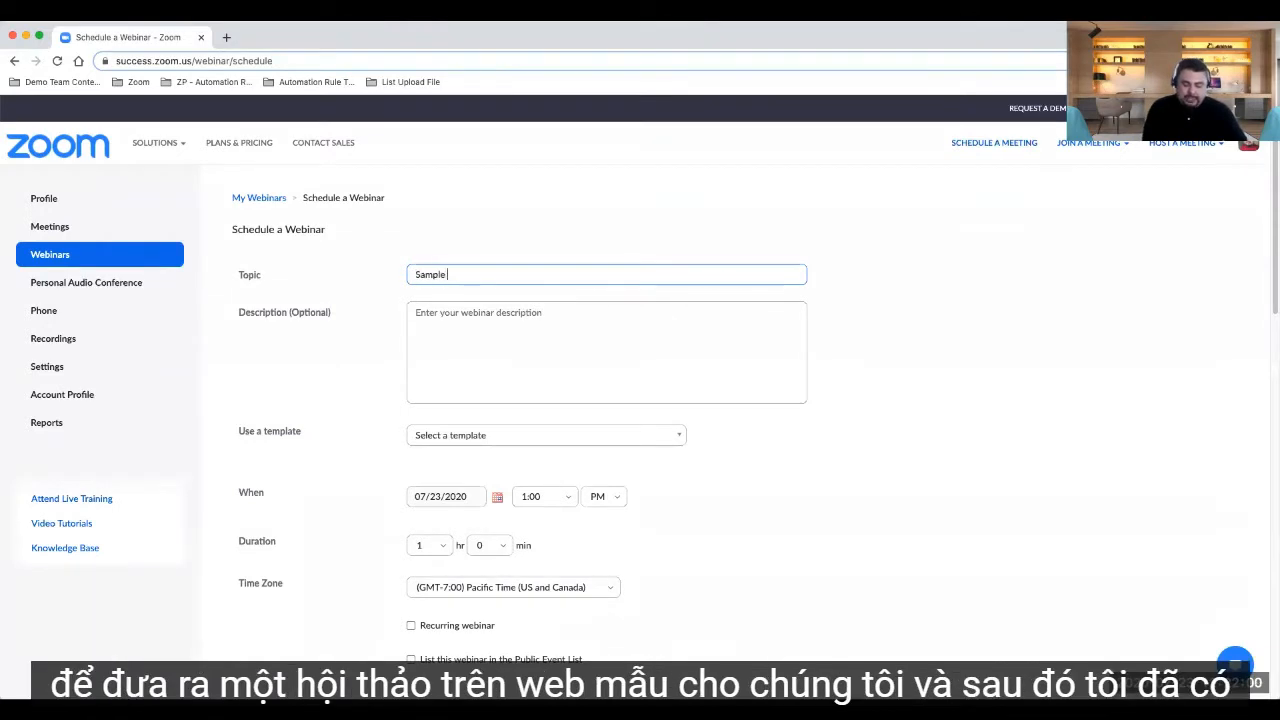
{"action": "type", "text": "Sample Webinar"}
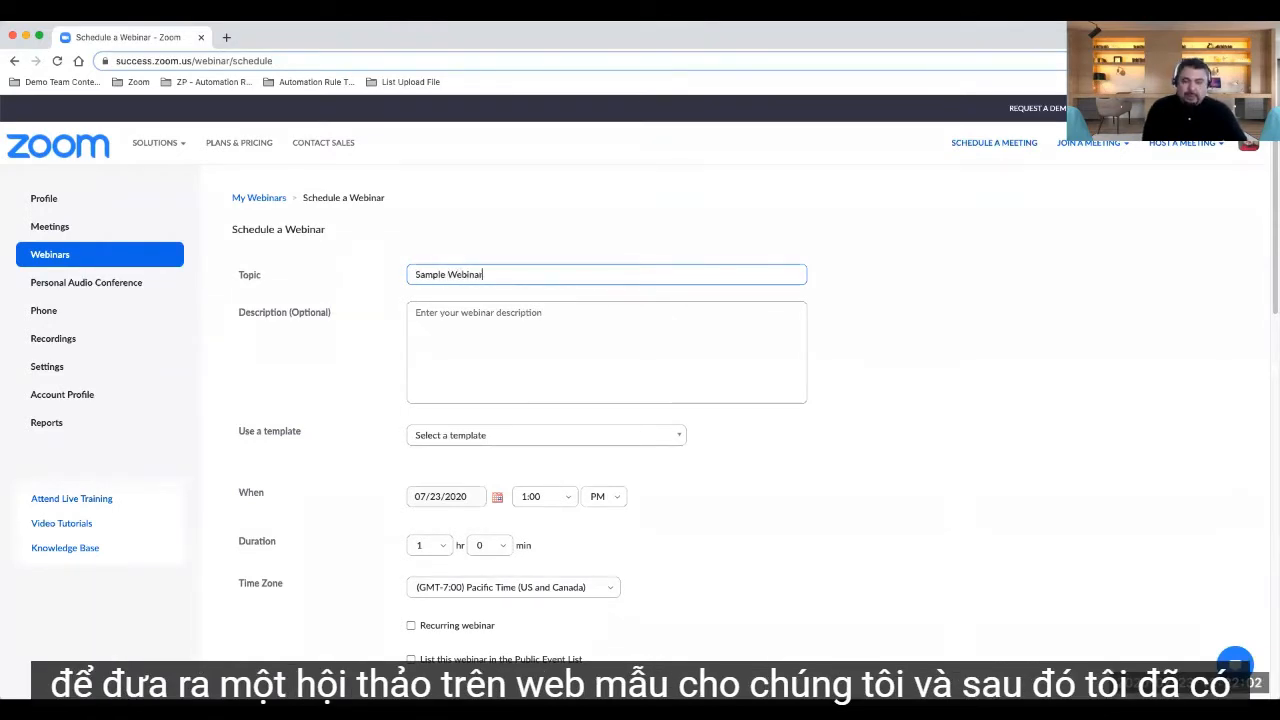
Fill in the webinar description with the monthly all-hands Marketing webinar invitation, ending with "We look forward to seeing you!".
{"action": "left_click", "coordinate": [473, 323]}
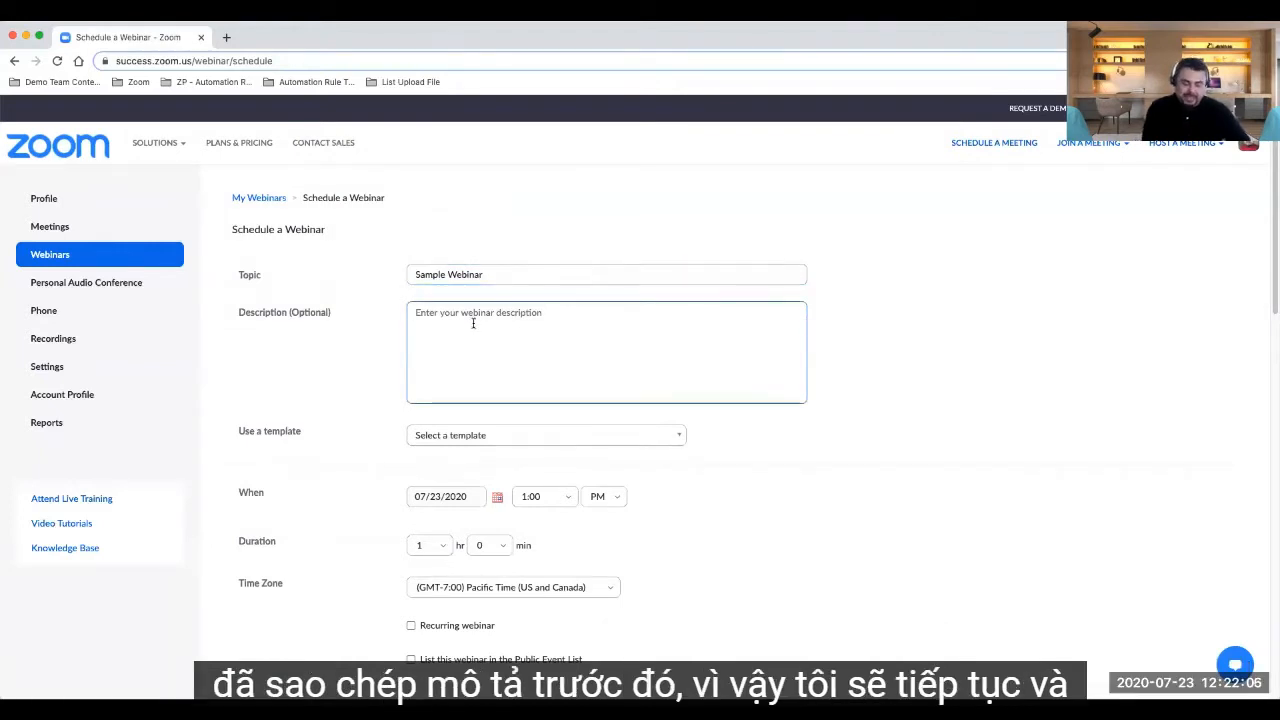
{"action": "type", "text": "Please join us for our monthly all-hands Marketing webinar! We'll have internal product announcements, discuss upcoming campaigns and highlight great milestones we've been able to achieve this quarter!  We look forward to seeing you"}
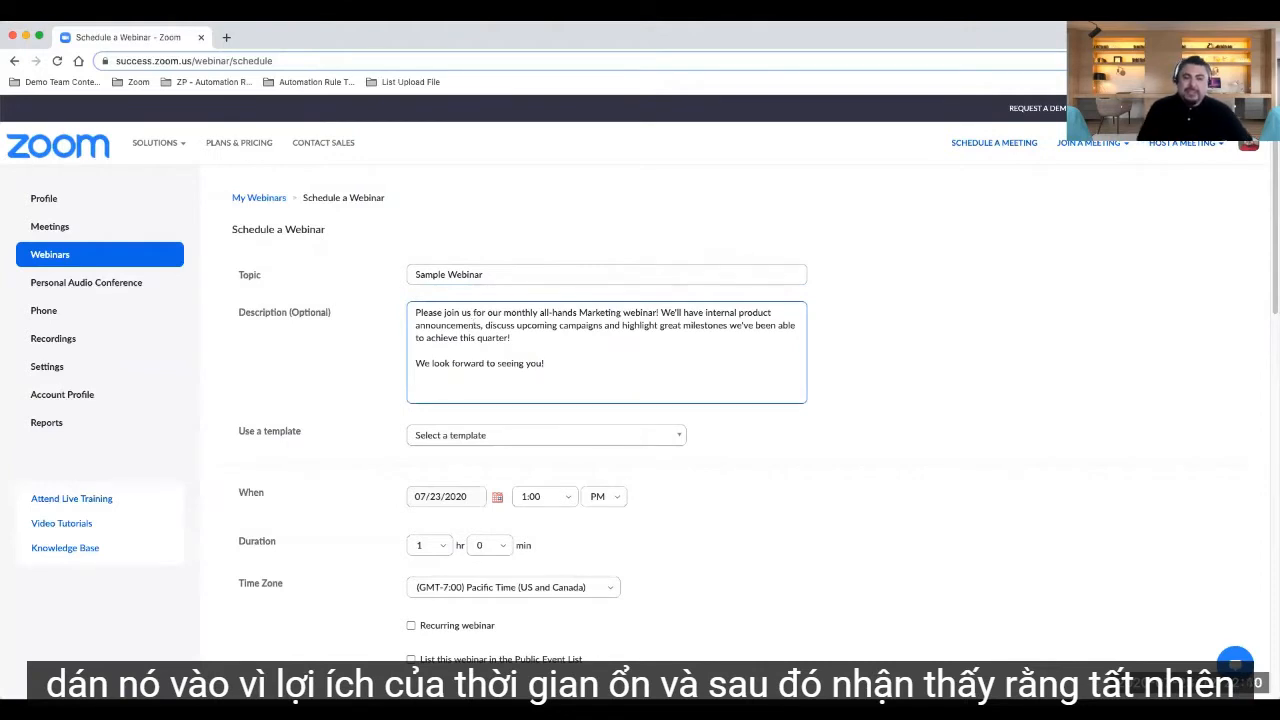
{"action": "left_click", "coordinate": [322, 401]}
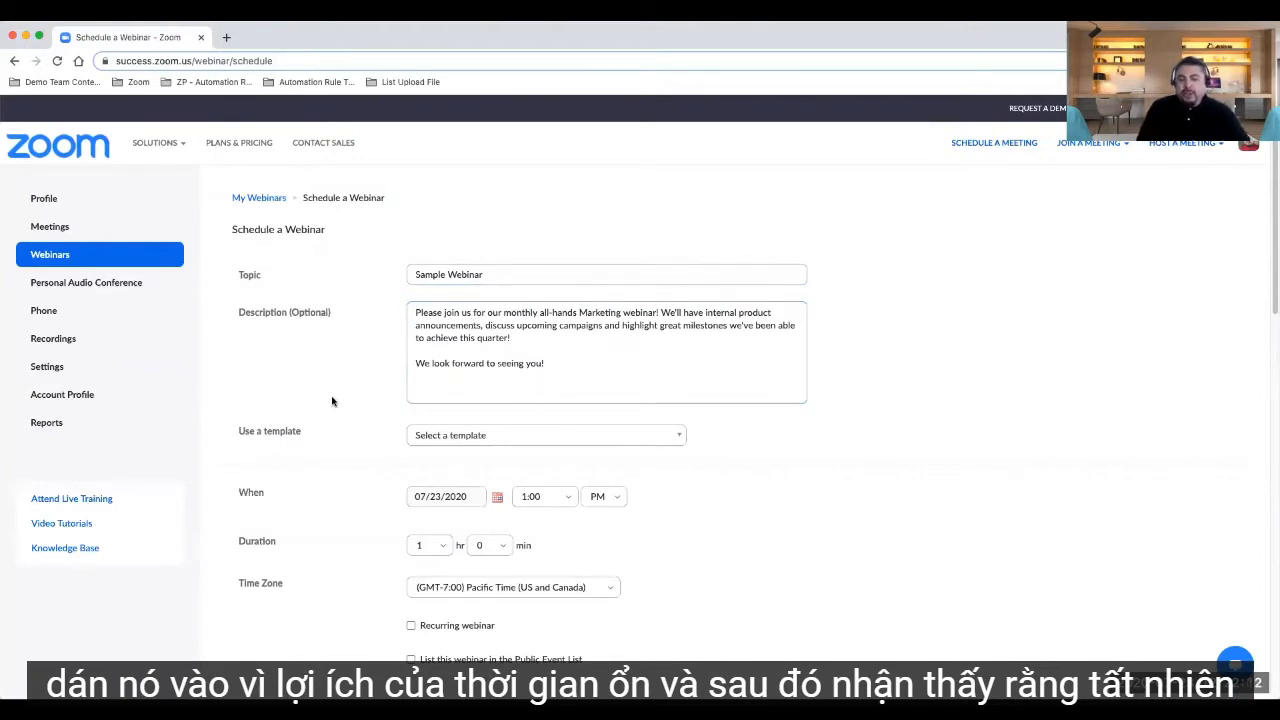
{"action": "scroll", "coordinate": [386, 424], "scroll_direction": "down", "scroll_amount": 1}
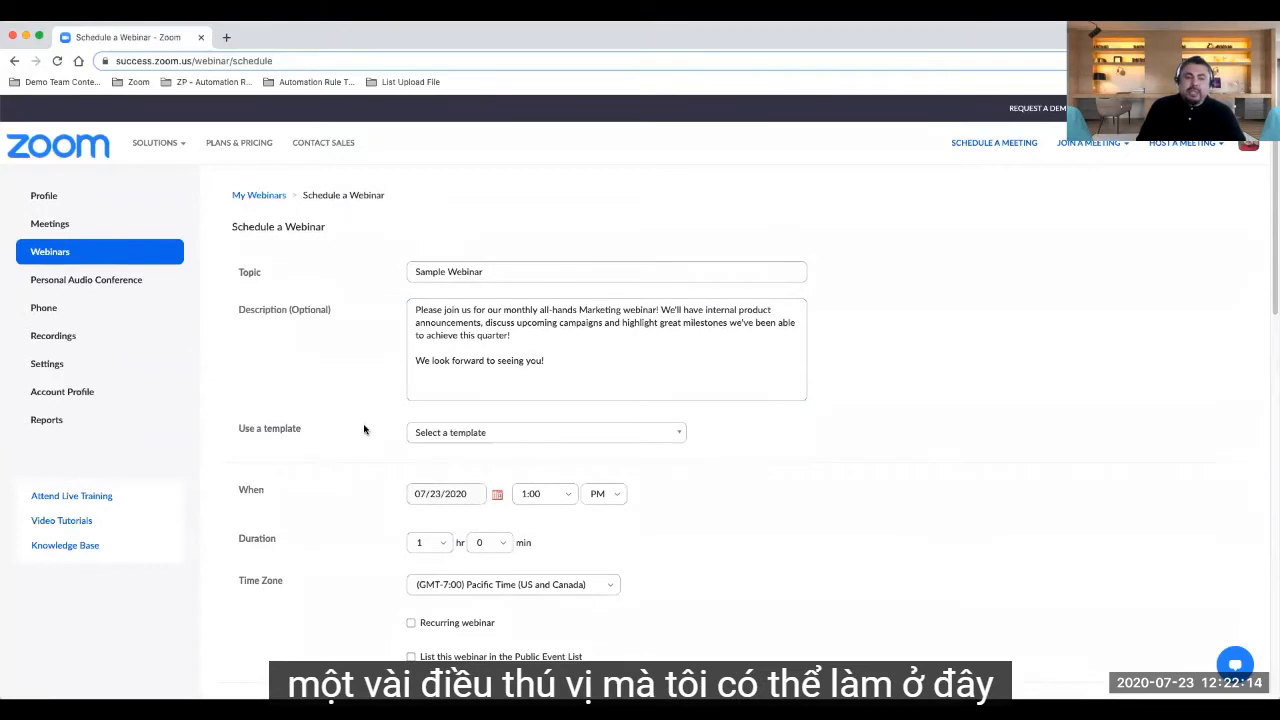
{"action": "scroll", "coordinate": [364, 429], "scroll_direction": "down", "scroll_amount": 1}
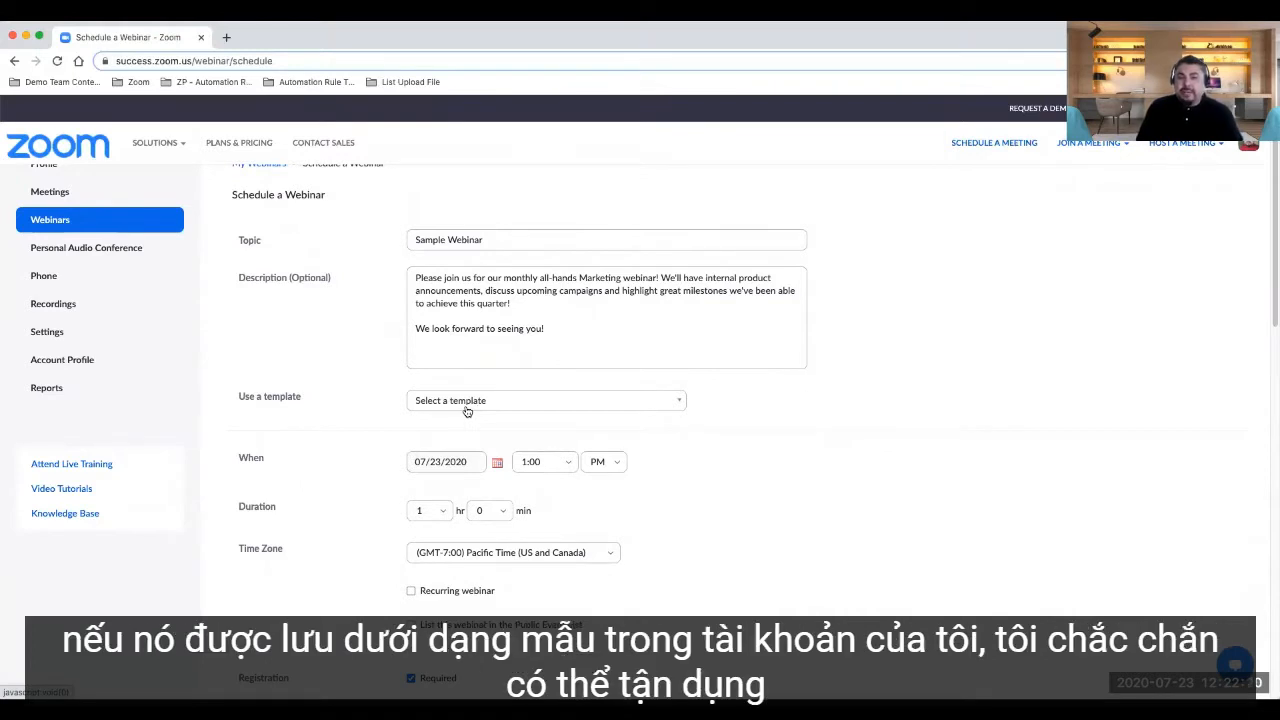
{"action": "left_click", "coordinate": [495, 408]}
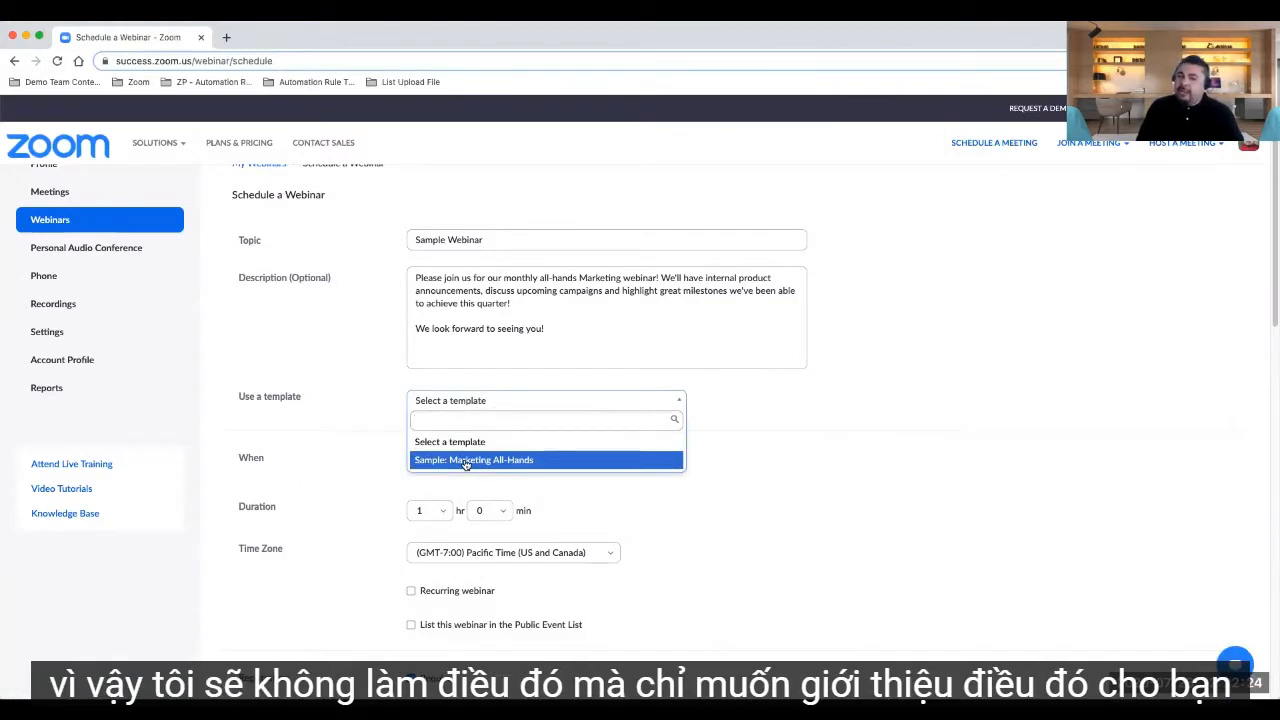
{"action": "left_click", "coordinate": [352, 413]}
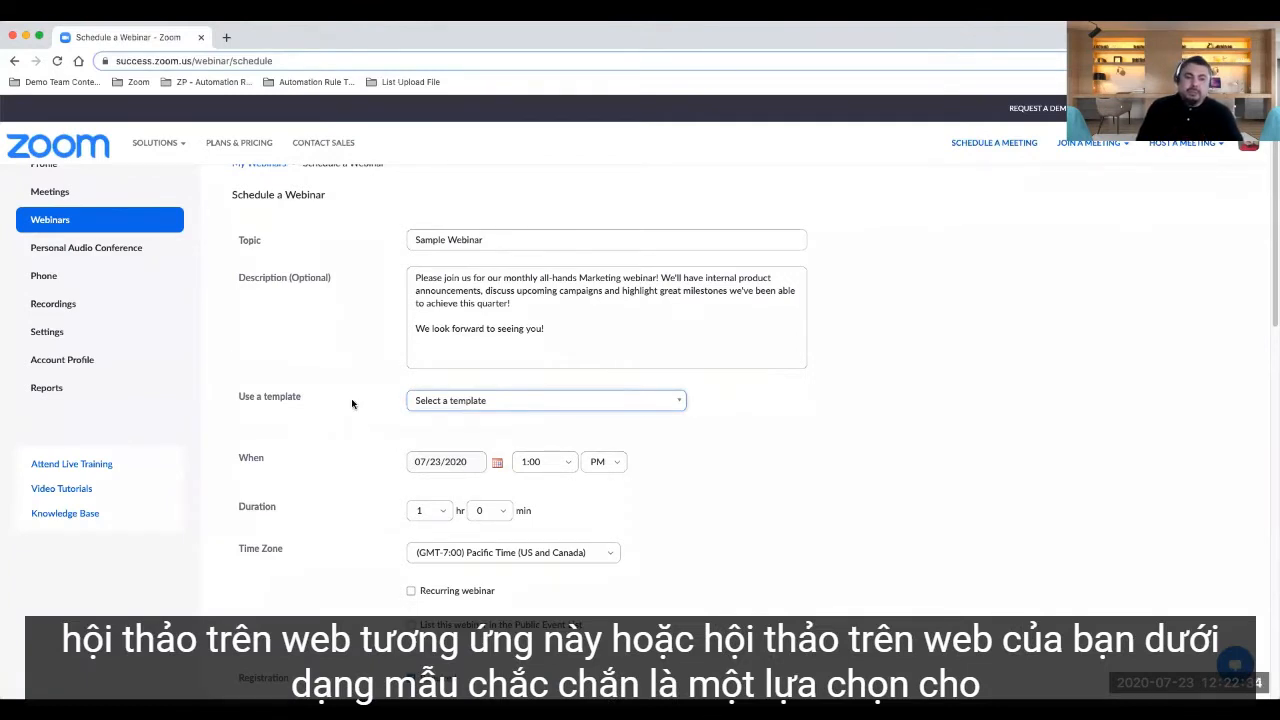
Set the webinar's date to 08/07/2020 and its start time to 2:00 PM.
{"action": "scroll", "coordinate": [351, 405], "scroll_direction": "down", "scroll_amount": 3}
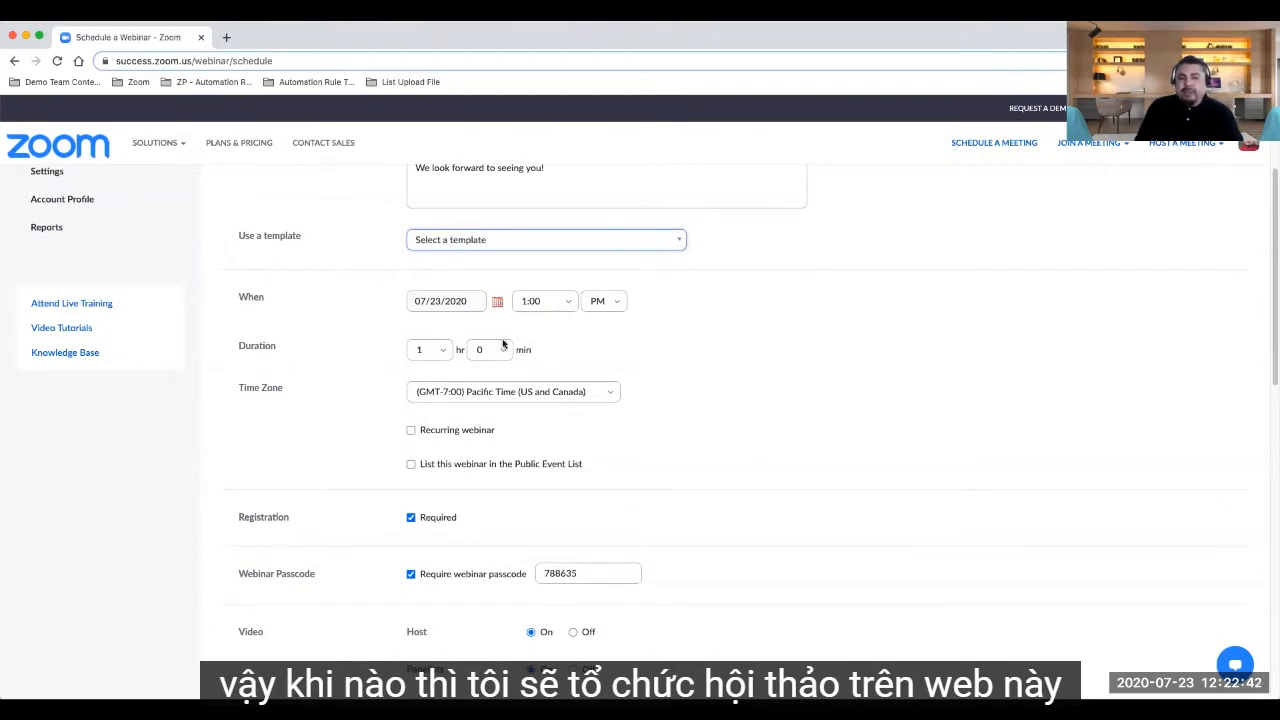
{"action": "left_click", "coordinate": [497, 304]}
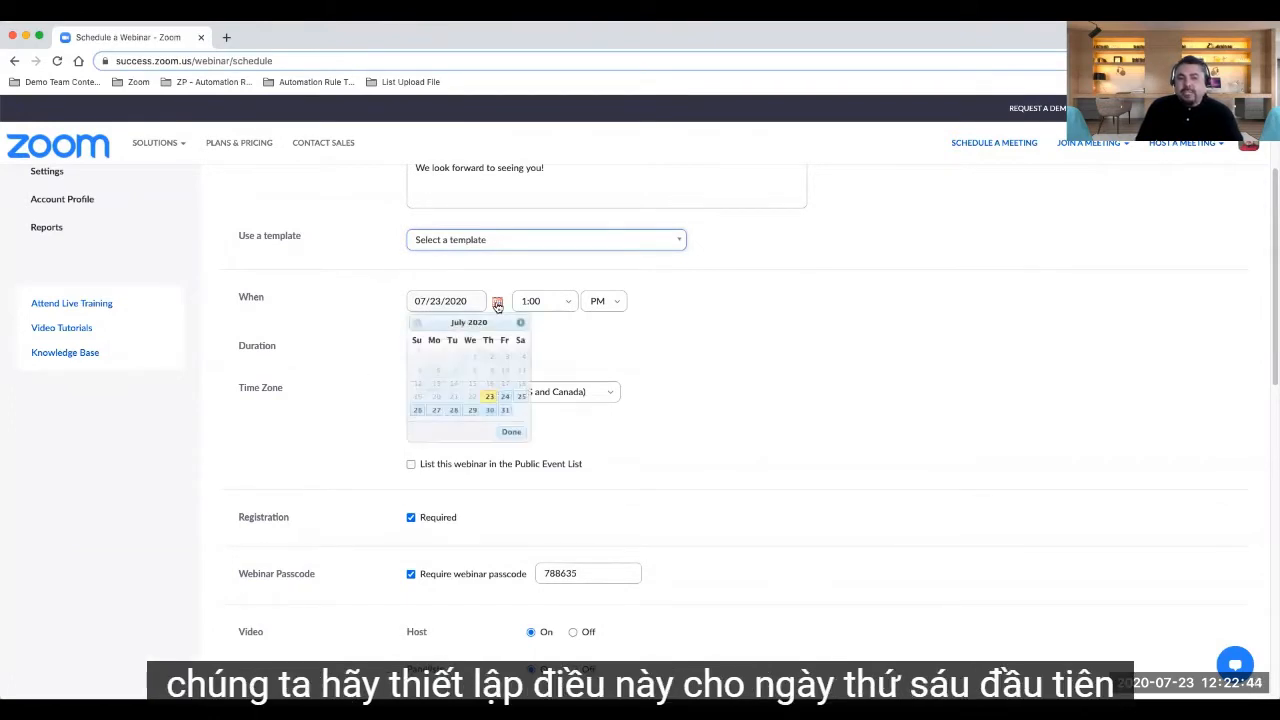
{"action": "left_click", "coordinate": [520, 323]}
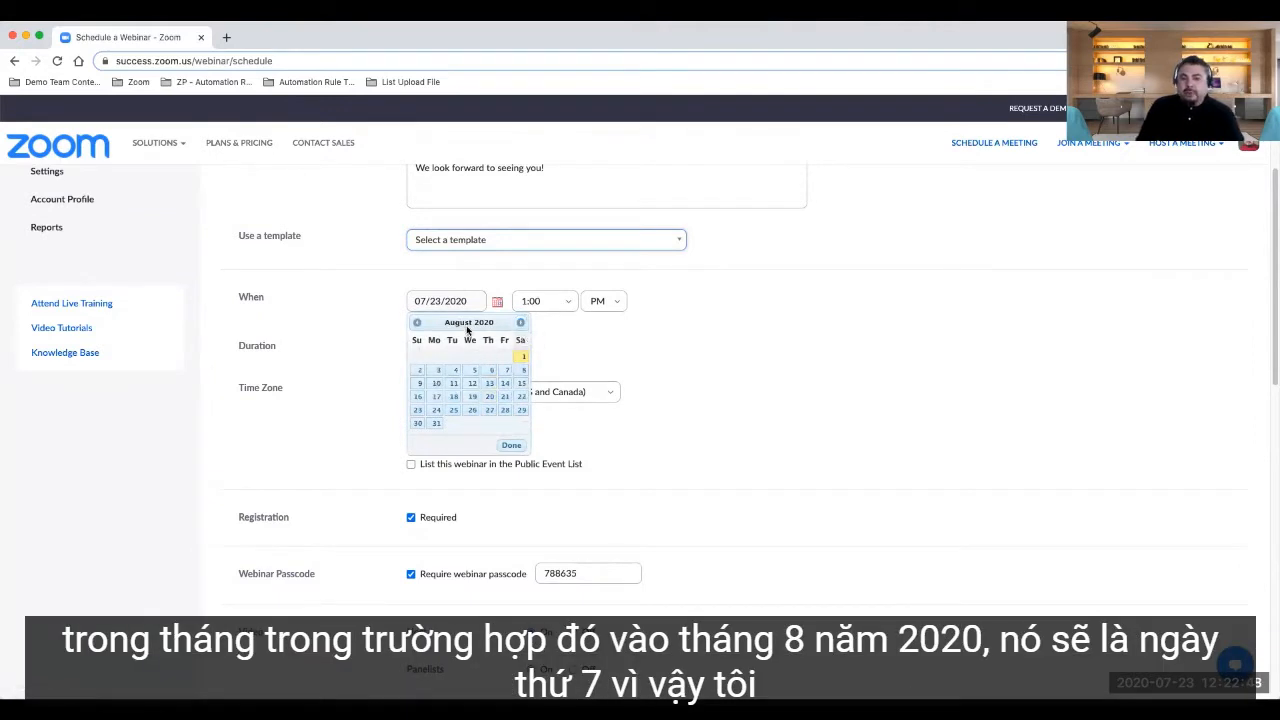
{"action": "left_click", "coordinate": [507, 372]}
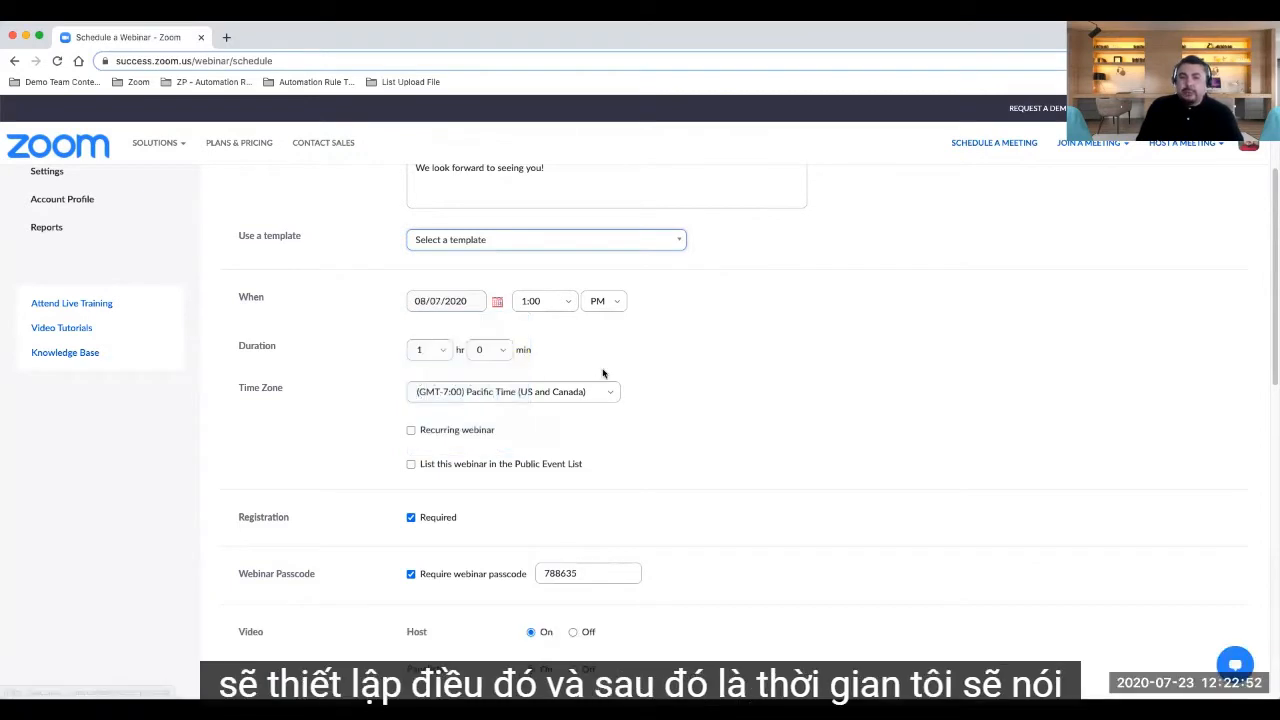
{"action": "left_click", "coordinate": [567, 306]}
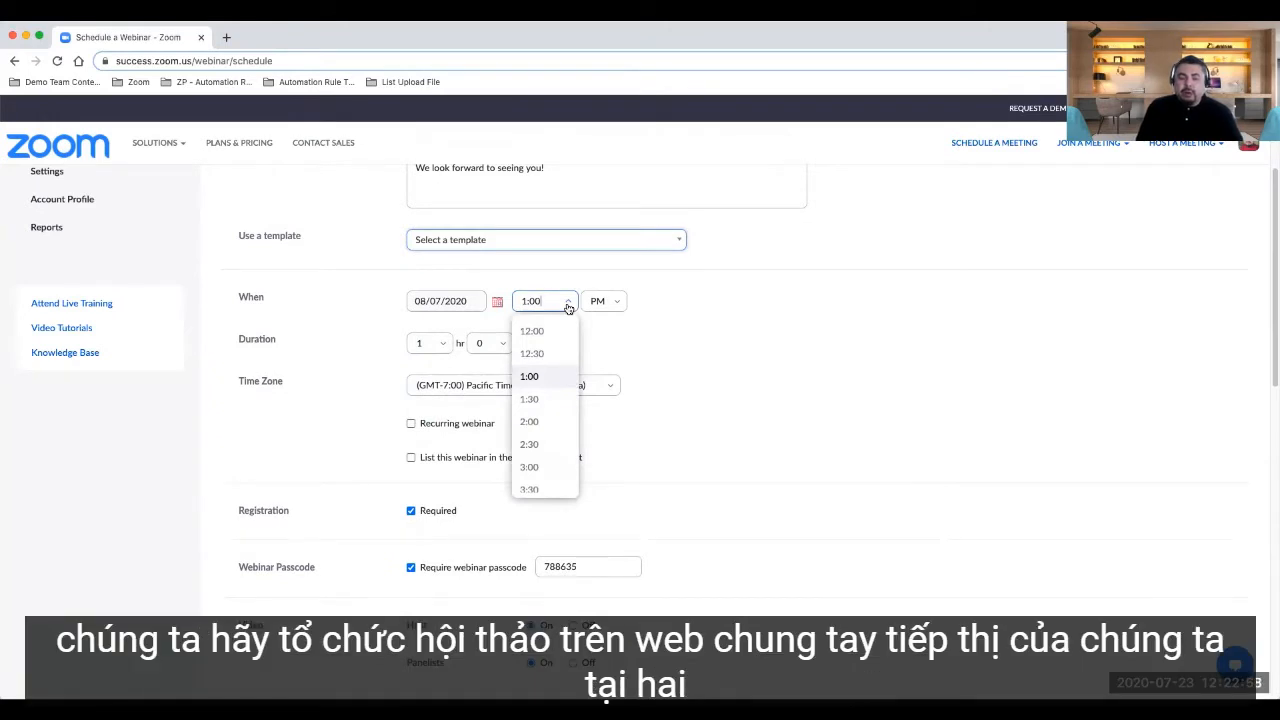
{"action": "left_click", "coordinate": [531, 421]}
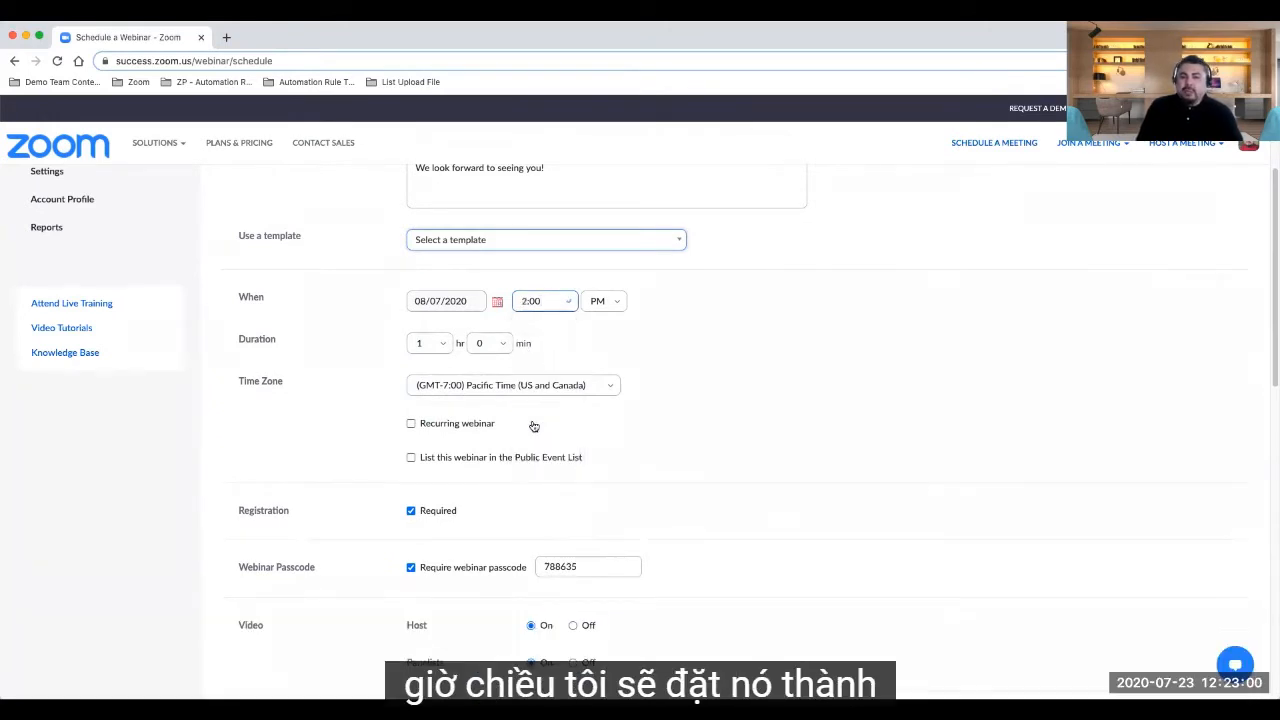
{"action": "left_click", "coordinate": [763, 370]}
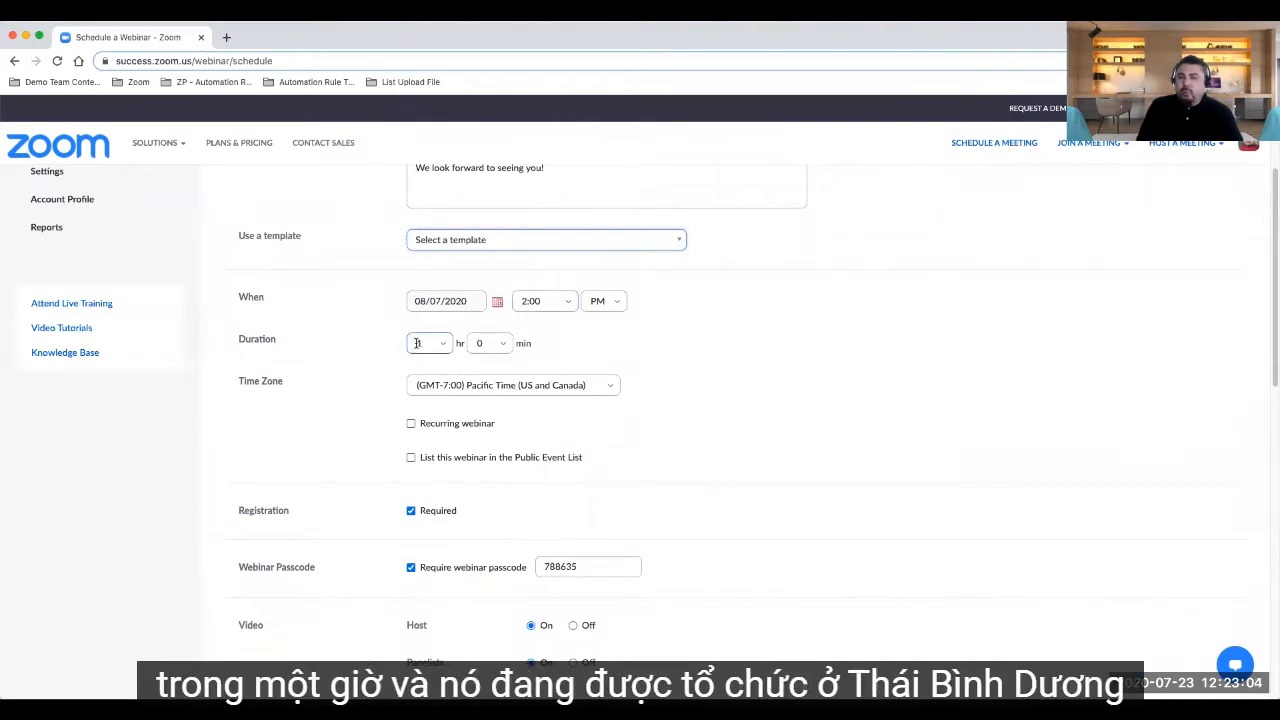
Make the webinar recurring with a monthly recurrence on the first Friday of the month.
{"action": "scroll", "coordinate": [372, 373], "scroll_direction": "down", "scroll_amount": 2}
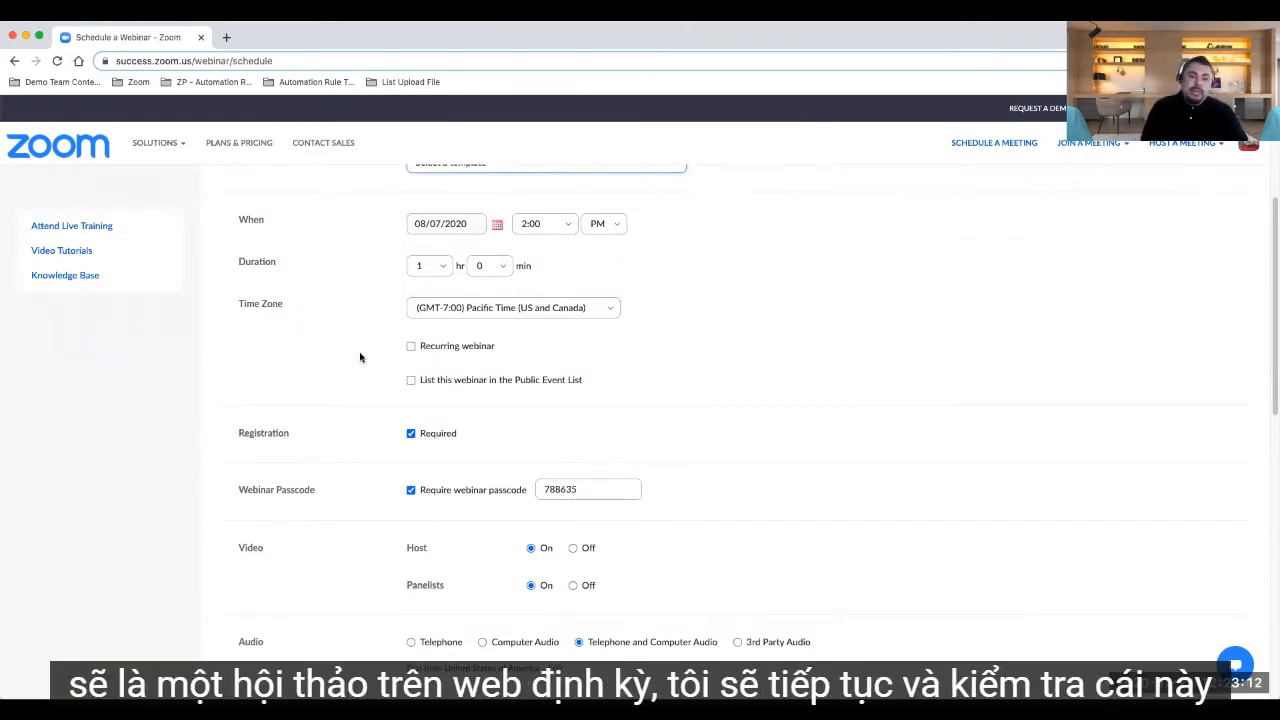
{"action": "left_click", "coordinate": [410, 346]}
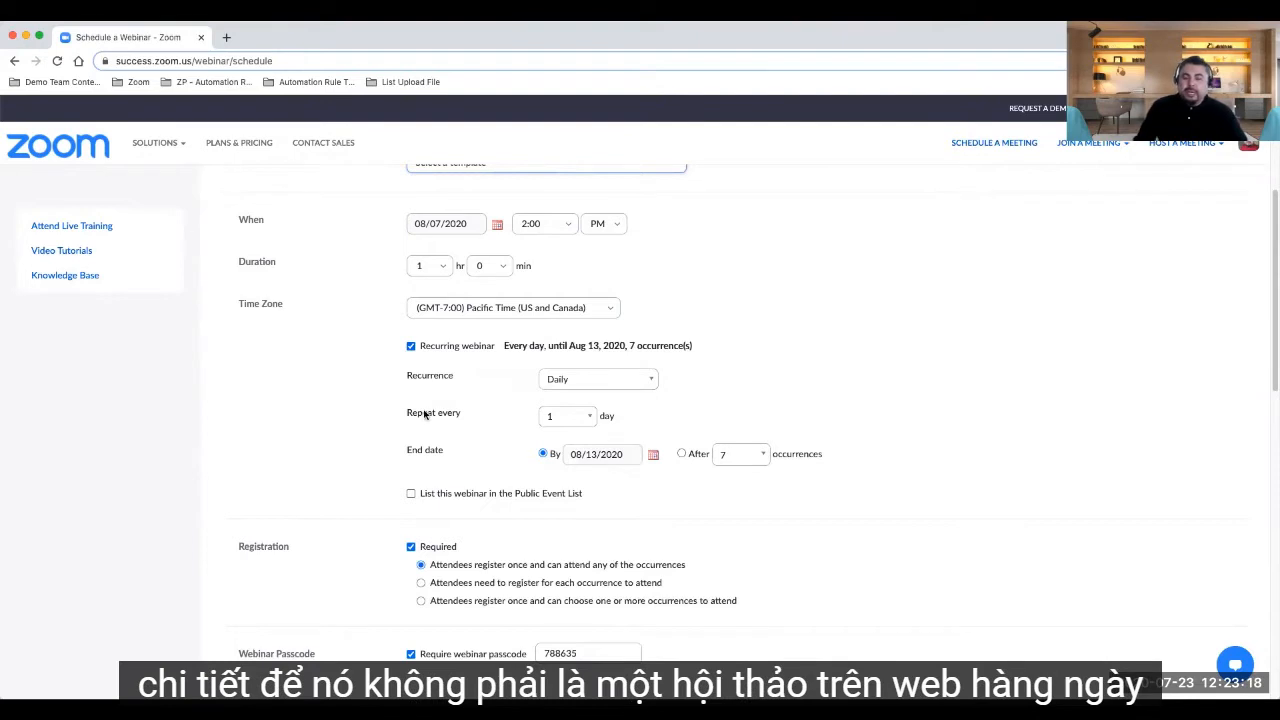
{"action": "left_click", "coordinate": [613, 385]}
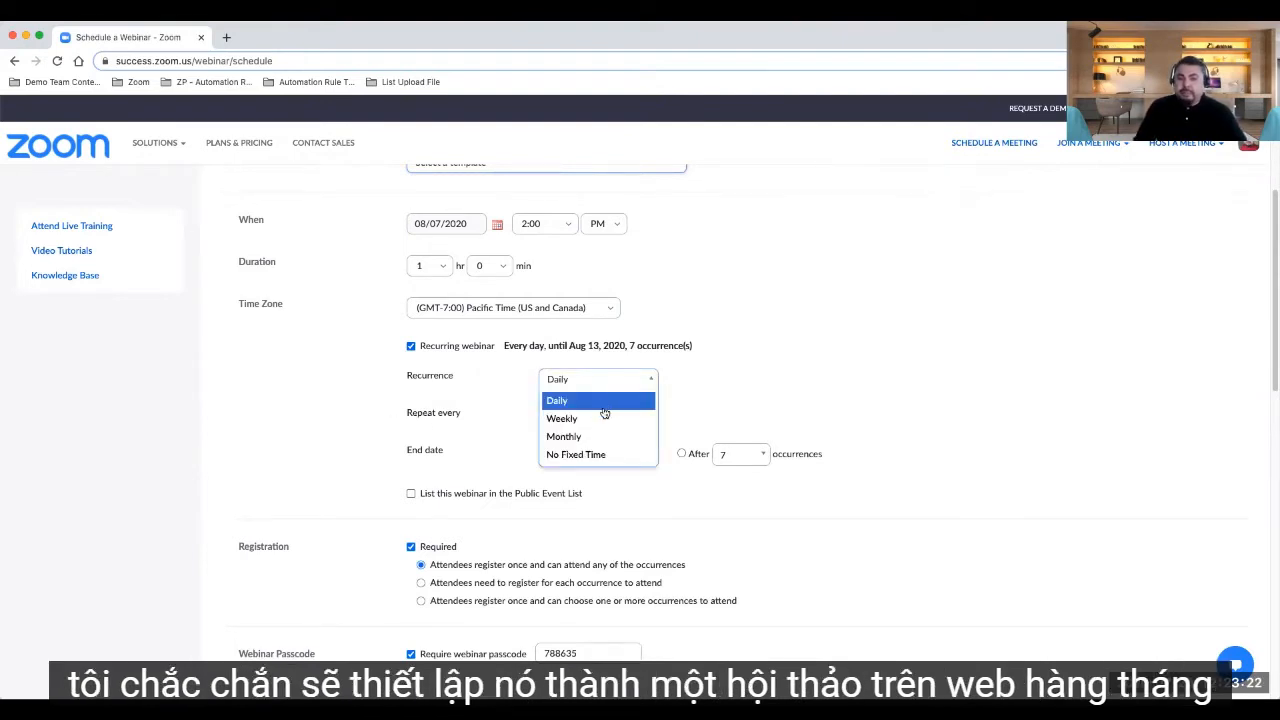
{"action": "left_click", "coordinate": [600, 436]}
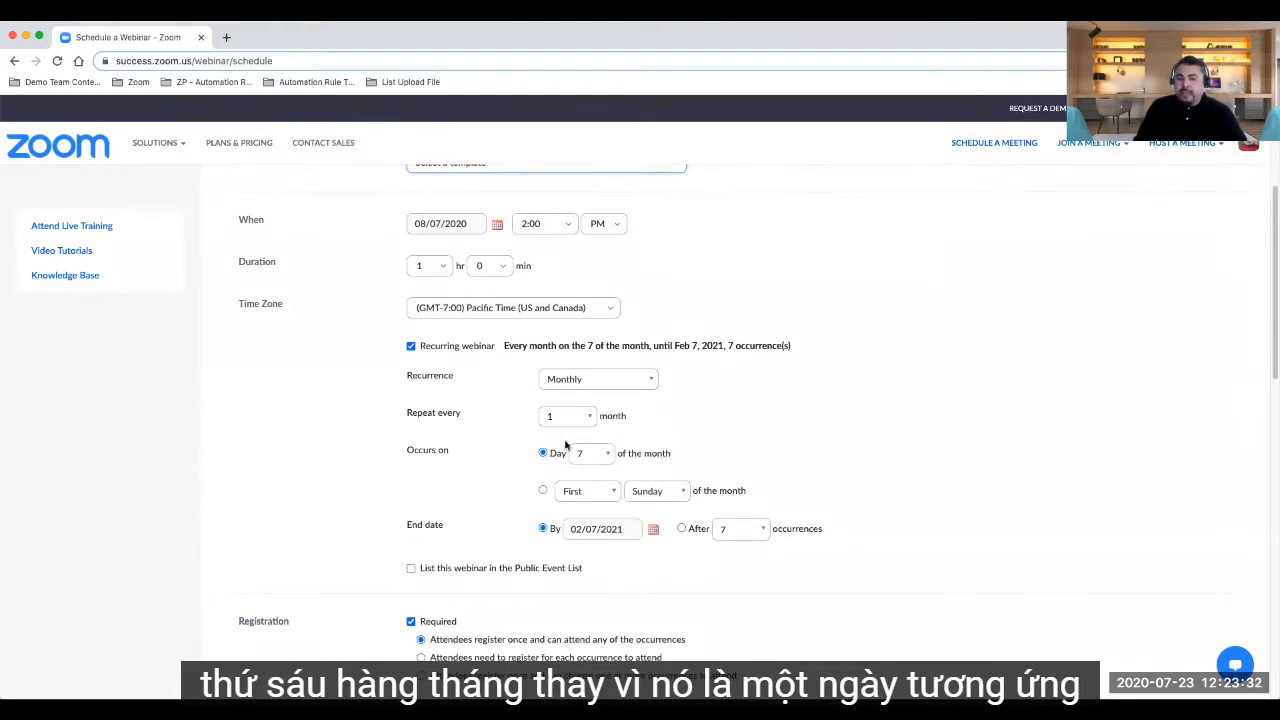
{"action": "left_click", "coordinate": [543, 491]}
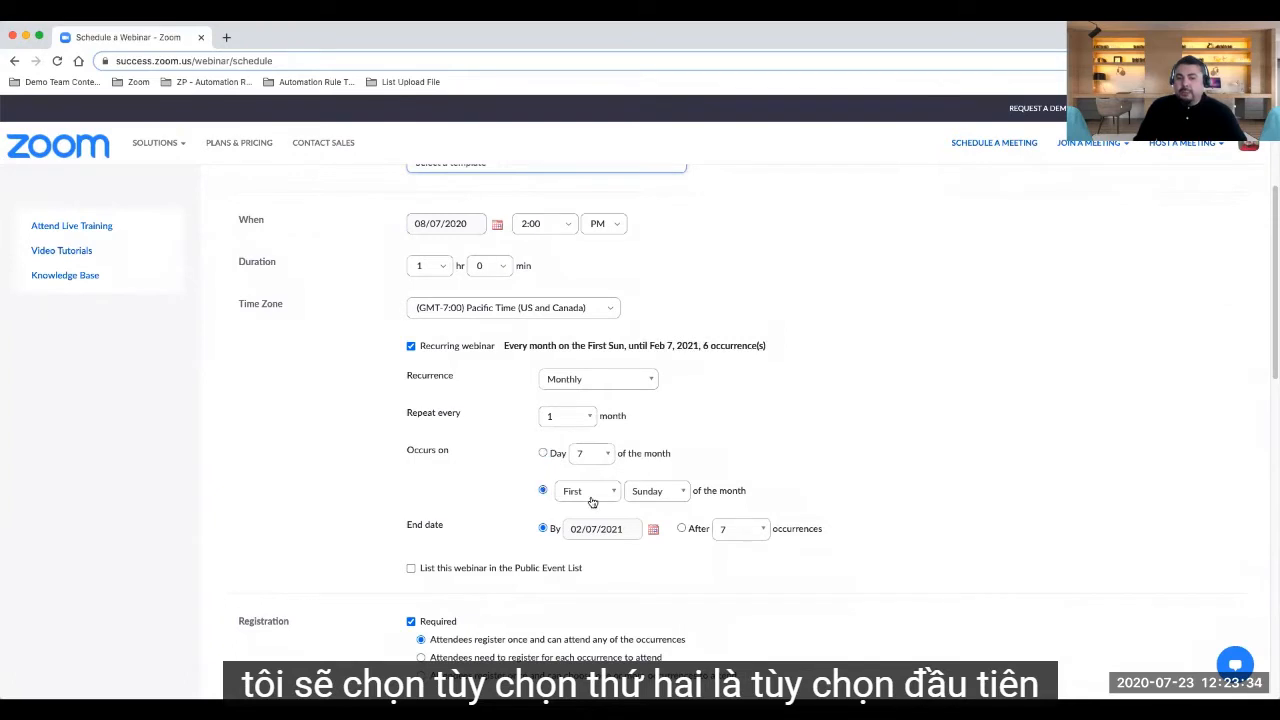
{"action": "left_click", "coordinate": [653, 494]}
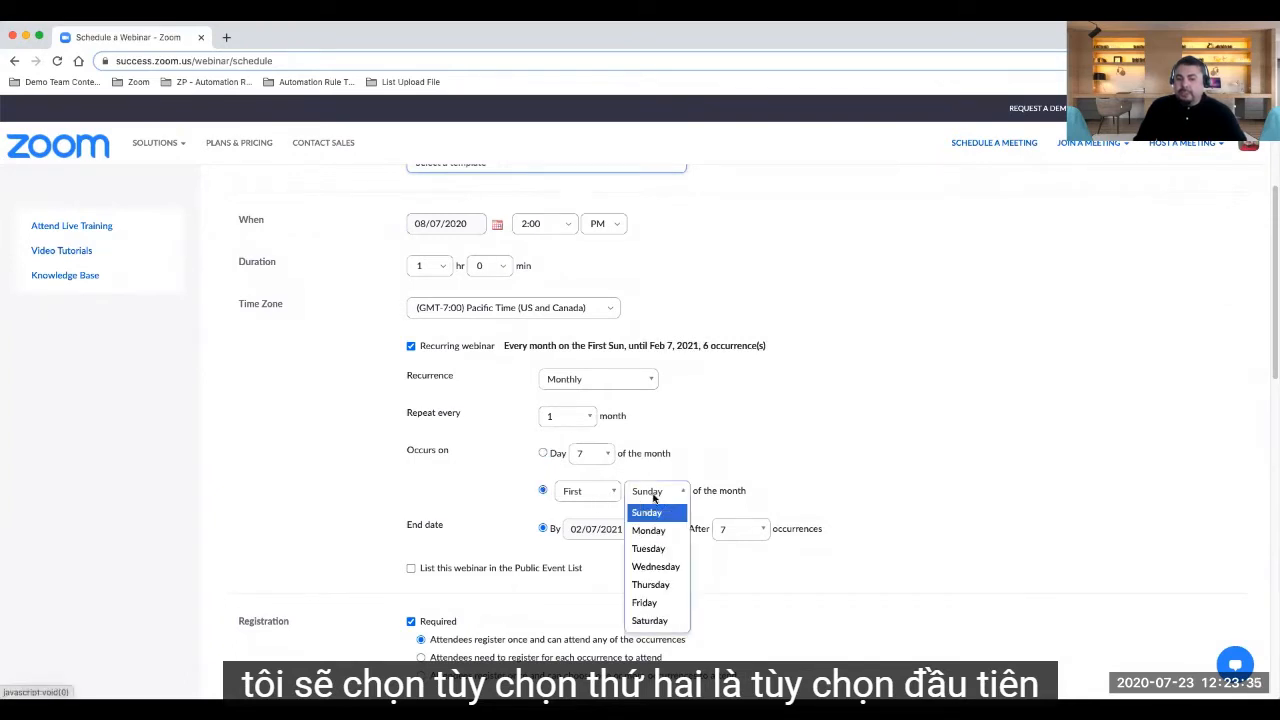
{"action": "left_click", "coordinate": [648, 602]}
{"action": "left_click", "coordinate": [826, 482]}
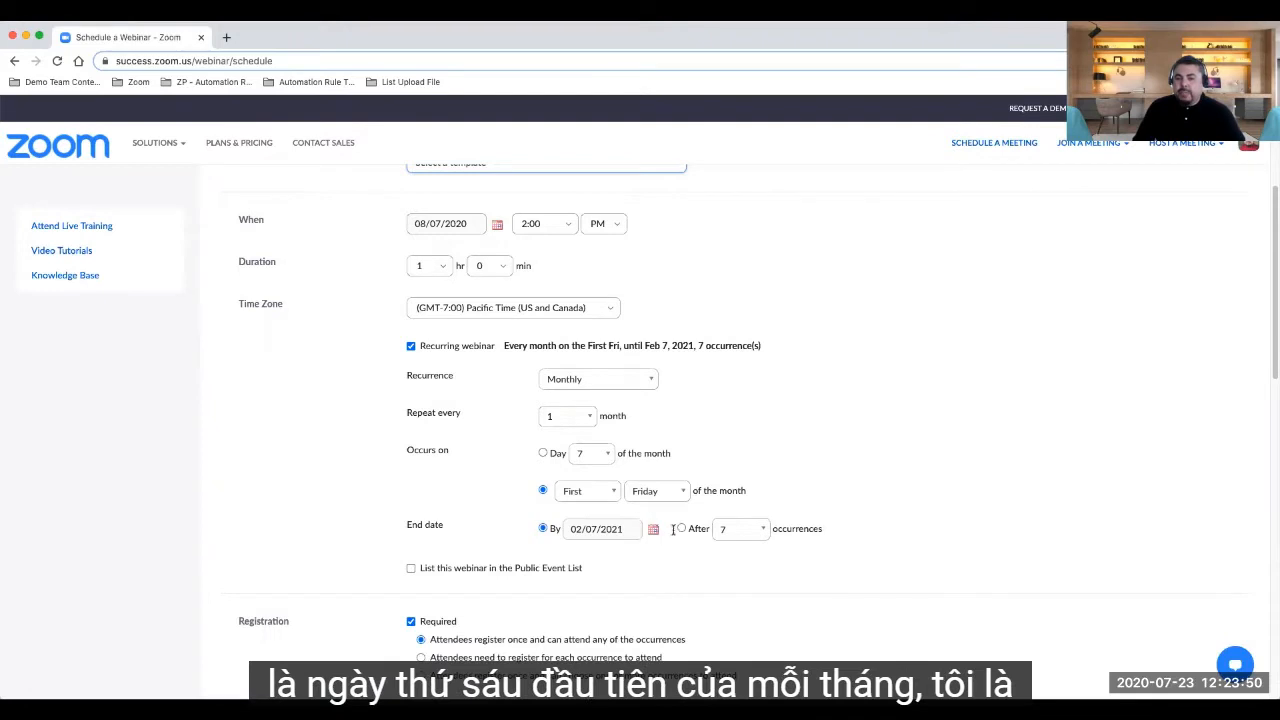
Set the recurring webinar series to end after 3 occurrences.
{"action": "left_click", "coordinate": [681, 529]}
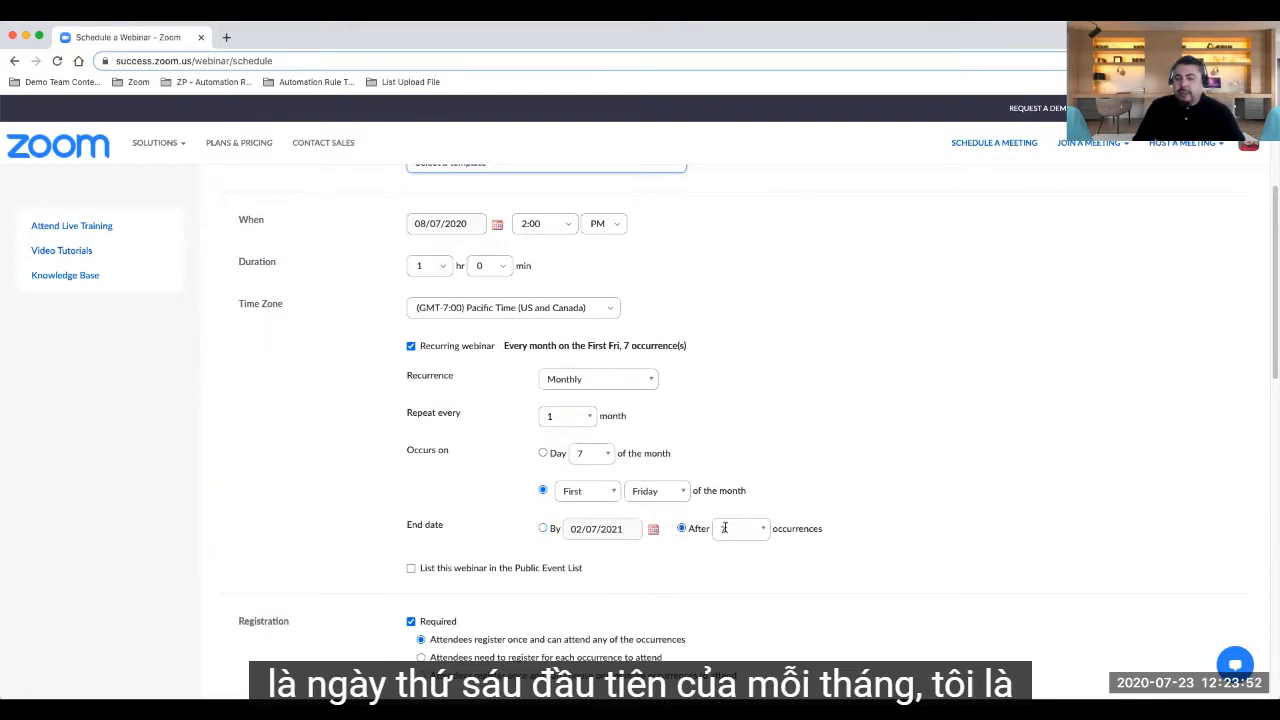
{"action": "left_click", "coordinate": [724, 529]}
{"action": "left_click", "coordinate": [724, 583]}
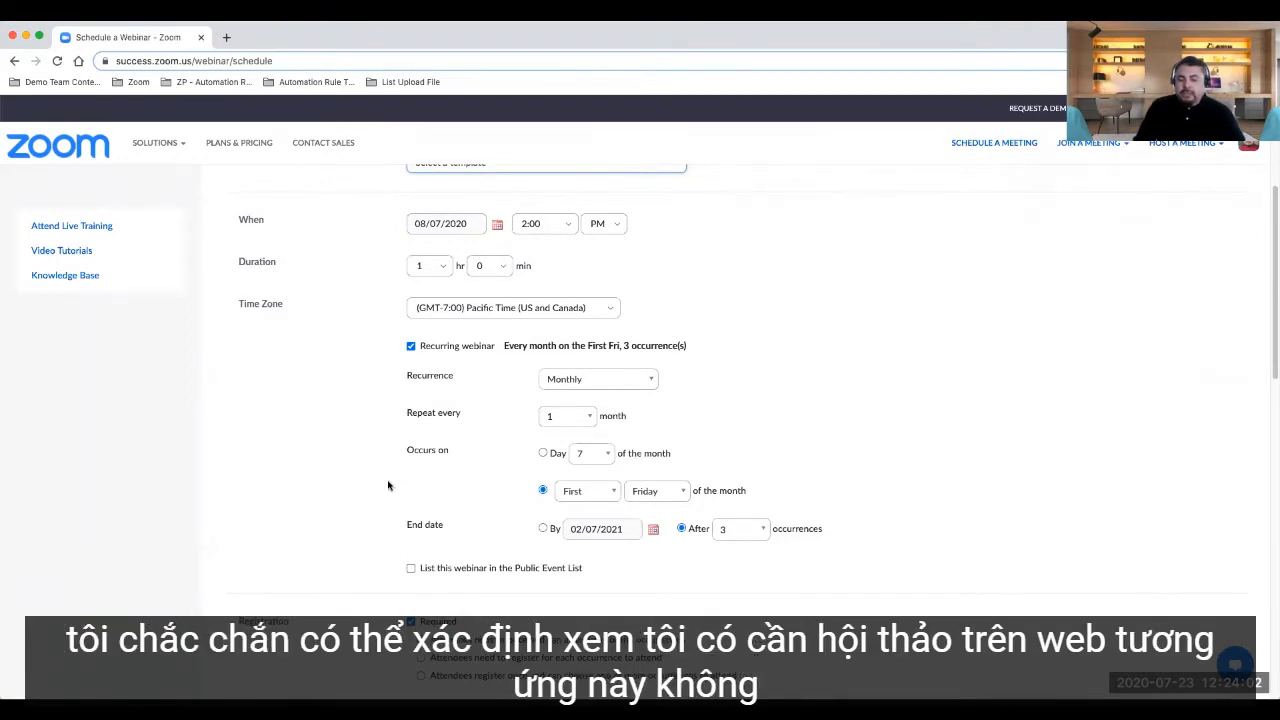
Set the registration option so that attendees need to register for each occurrence to attend.
{"action": "scroll", "coordinate": [388, 515], "scroll_direction": "down", "scroll_amount": 3}
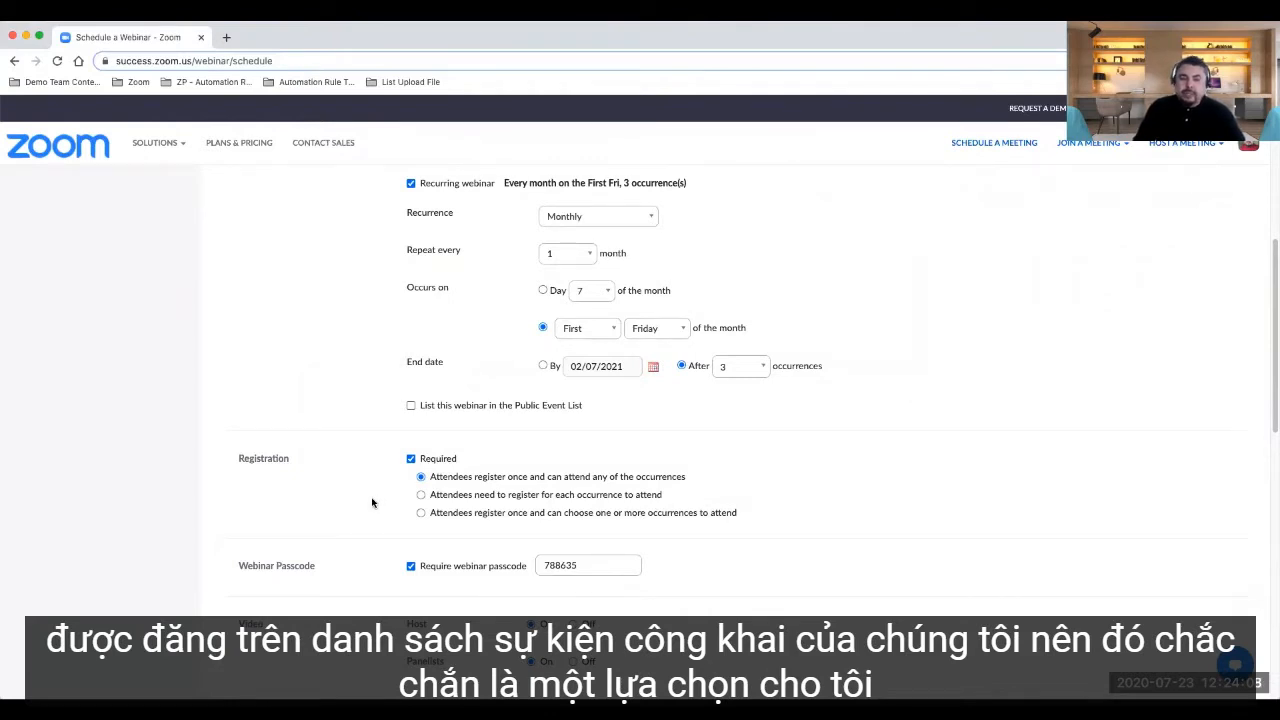
{"action": "scroll", "coordinate": [375, 510], "scroll_direction": "down", "scroll_amount": 2}
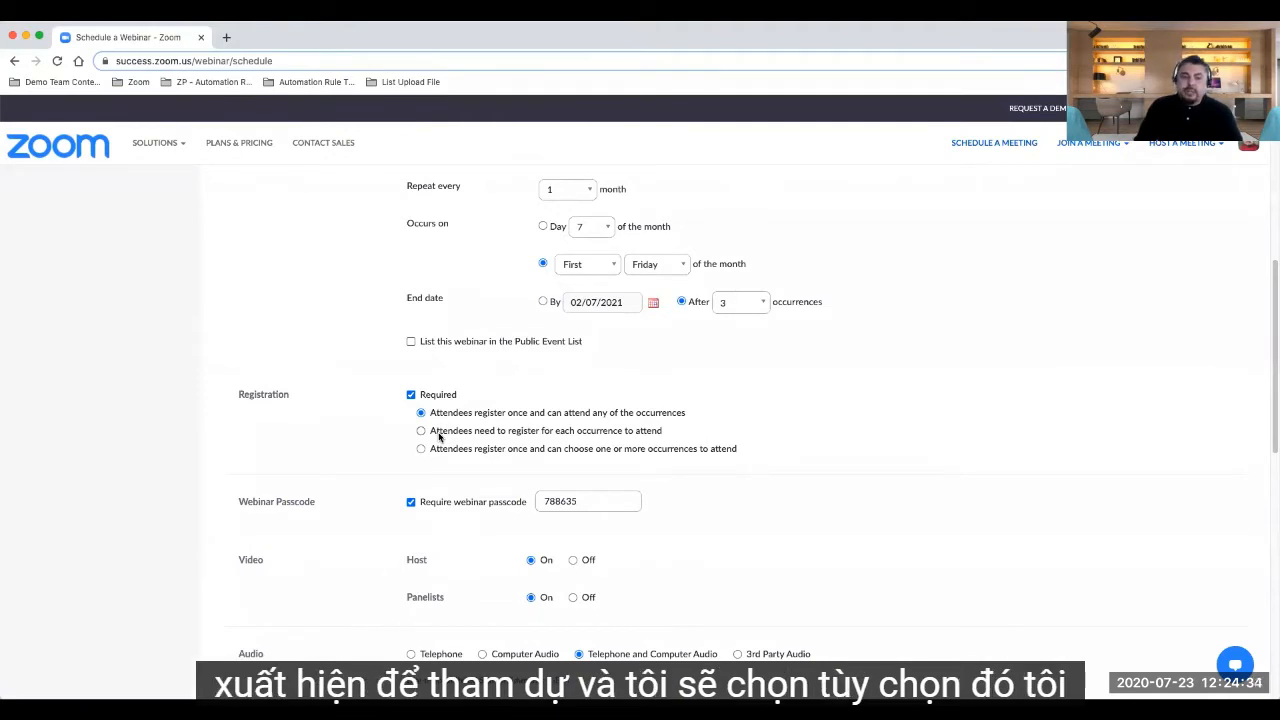
{"action": "left_click", "coordinate": [420, 431]}
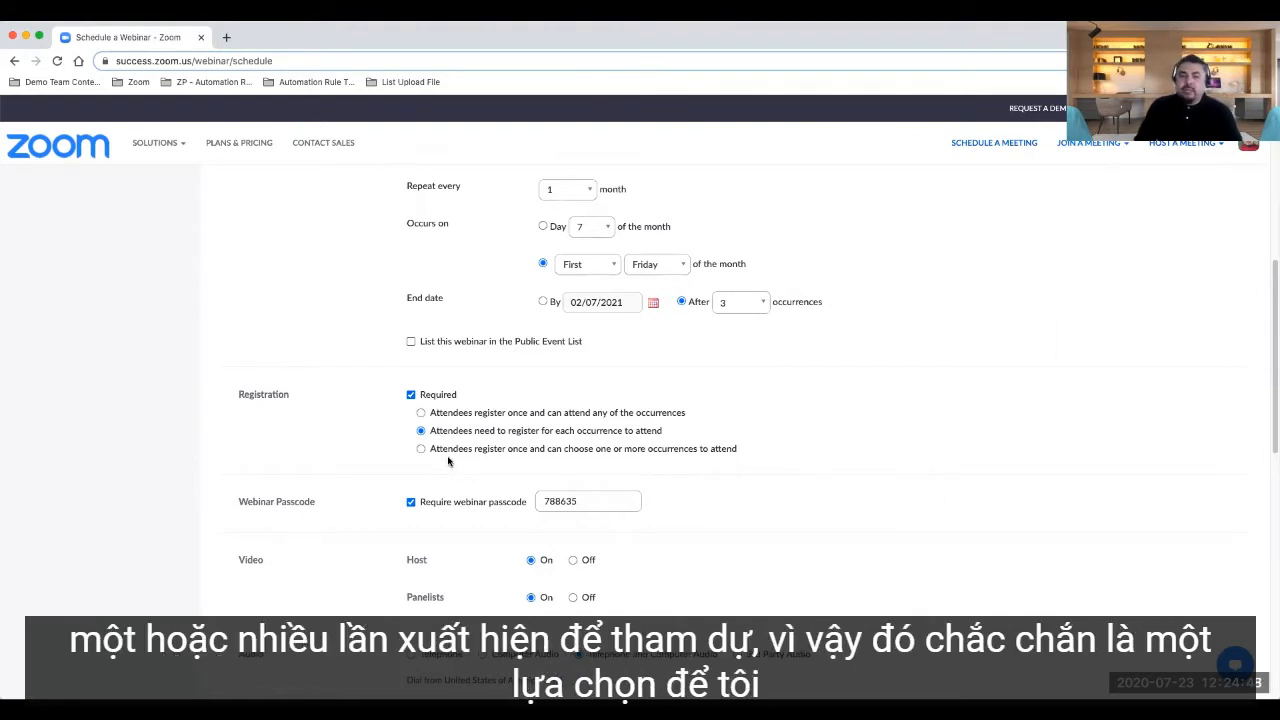
Select the existing passcode value in the webinar passcode setting.
{"action": "scroll", "coordinate": [368, 463], "scroll_direction": "down", "scroll_amount": 3}
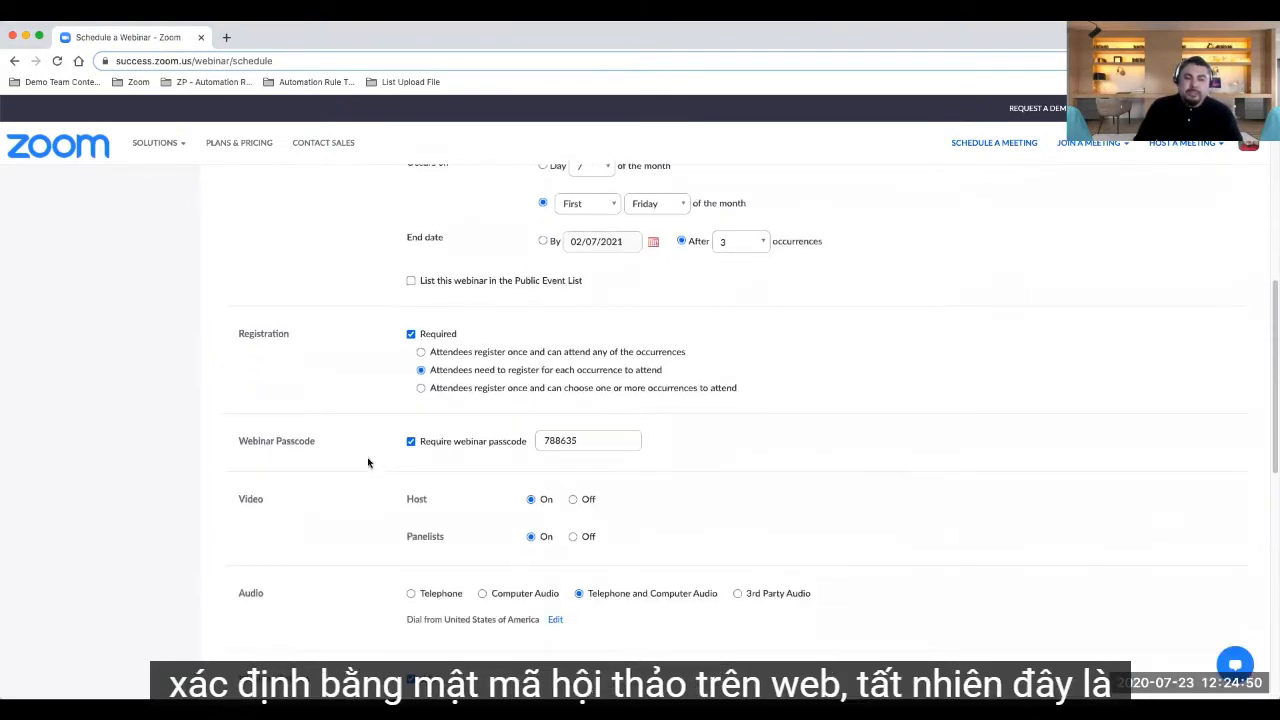
{"action": "scroll", "coordinate": [369, 460], "scroll_direction": "down", "scroll_amount": 3}
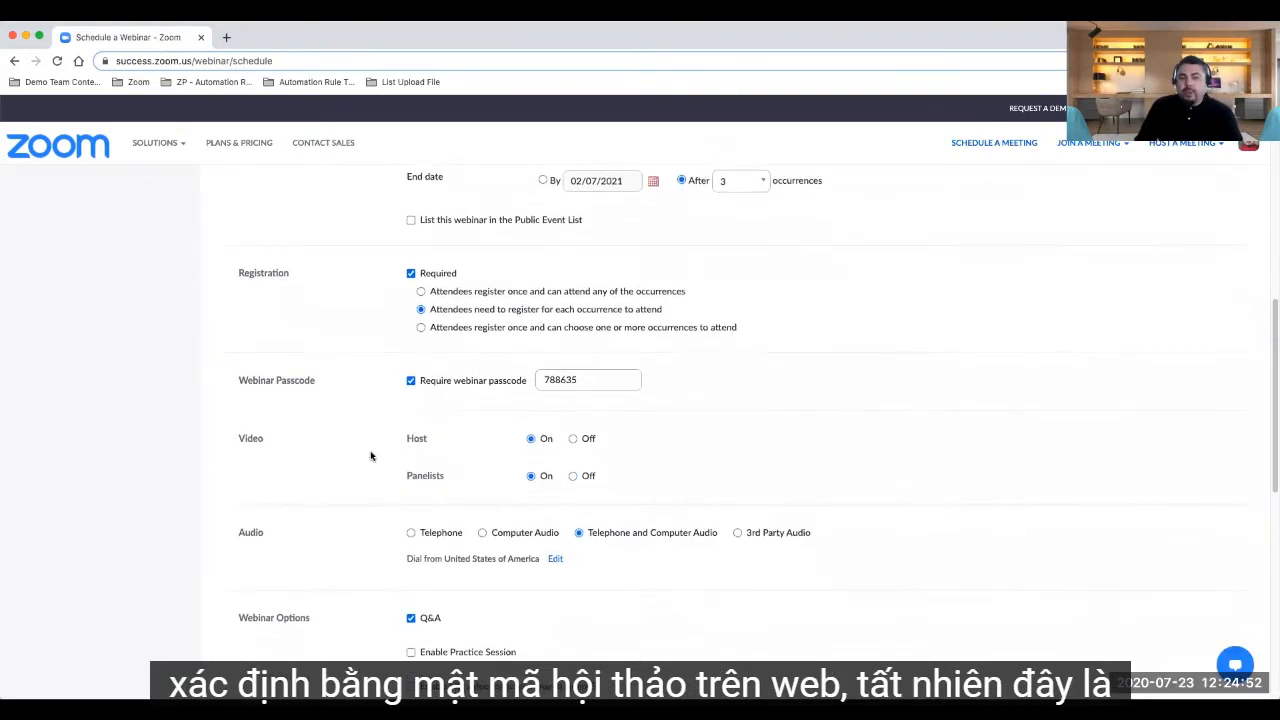
{"action": "scroll", "coordinate": [370, 456], "scroll_direction": "down", "scroll_amount": 1}
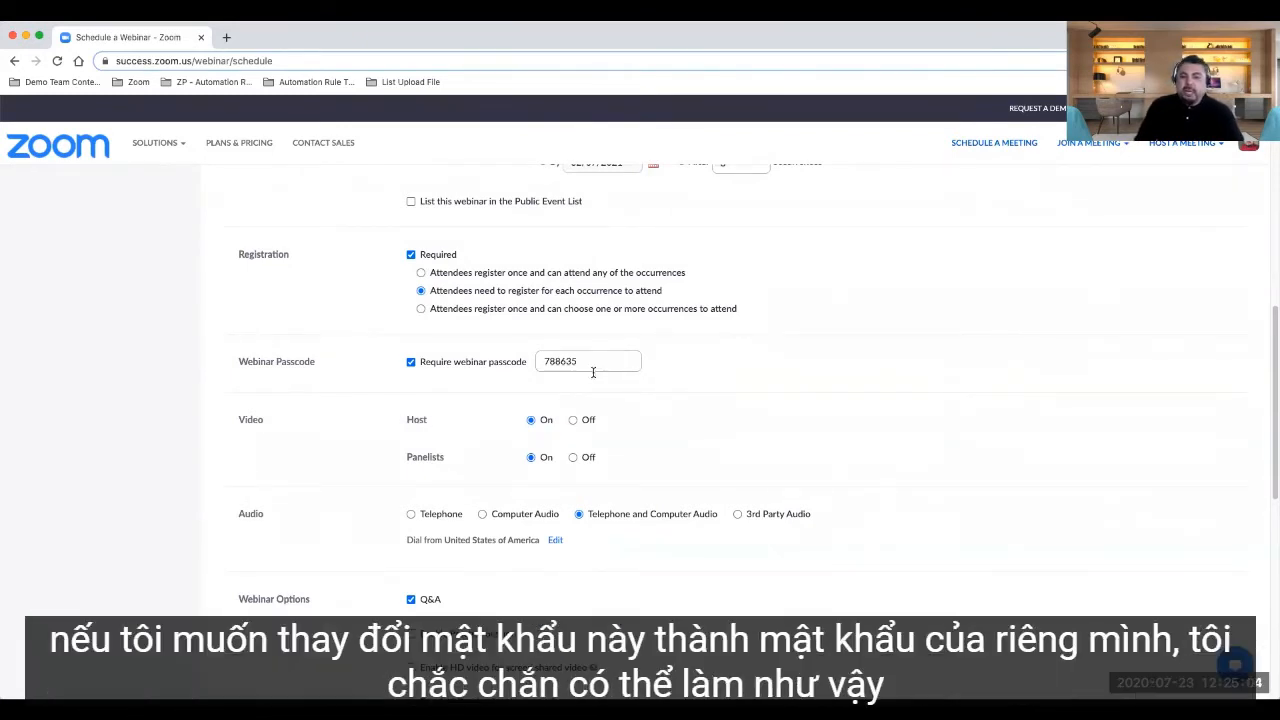
{"action": "left_click_drag", "start_coordinate": [594, 366], "coordinate": [540, 364]}
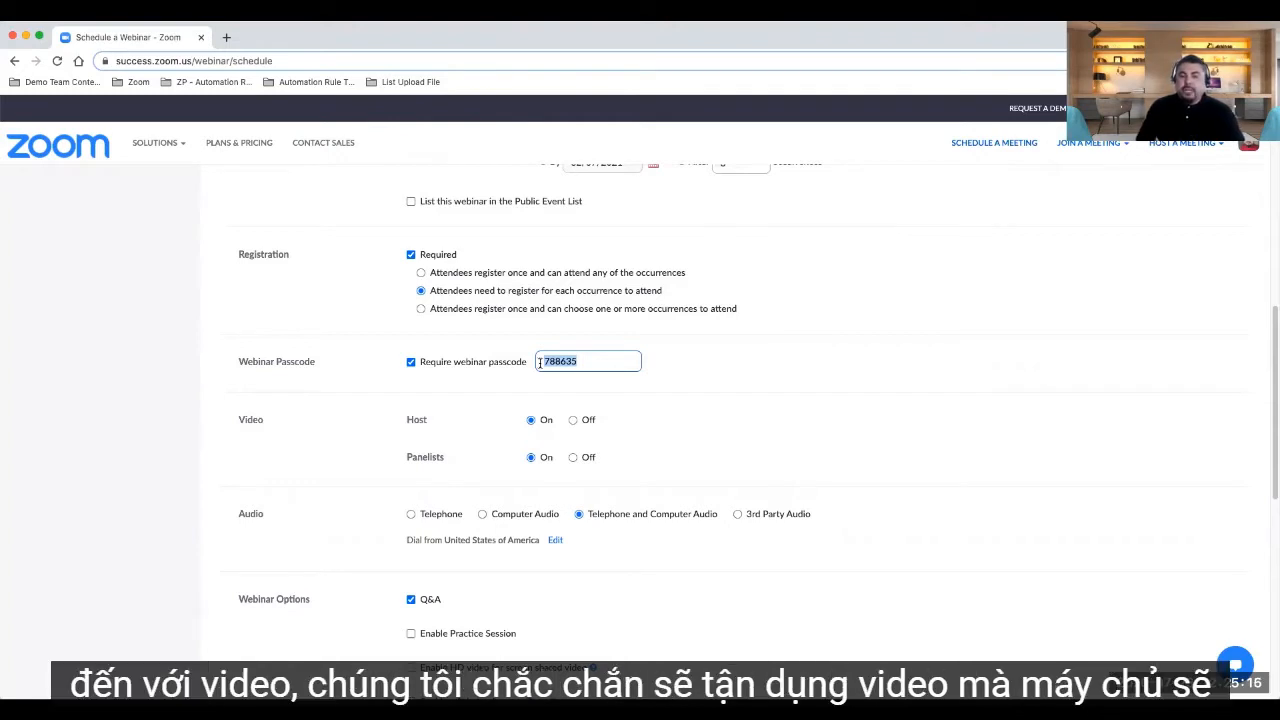
Enable the practice session, HD video for screen shared video and HD video for attendees in the webinar options.
{"action": "left_click", "coordinate": [499, 398]}
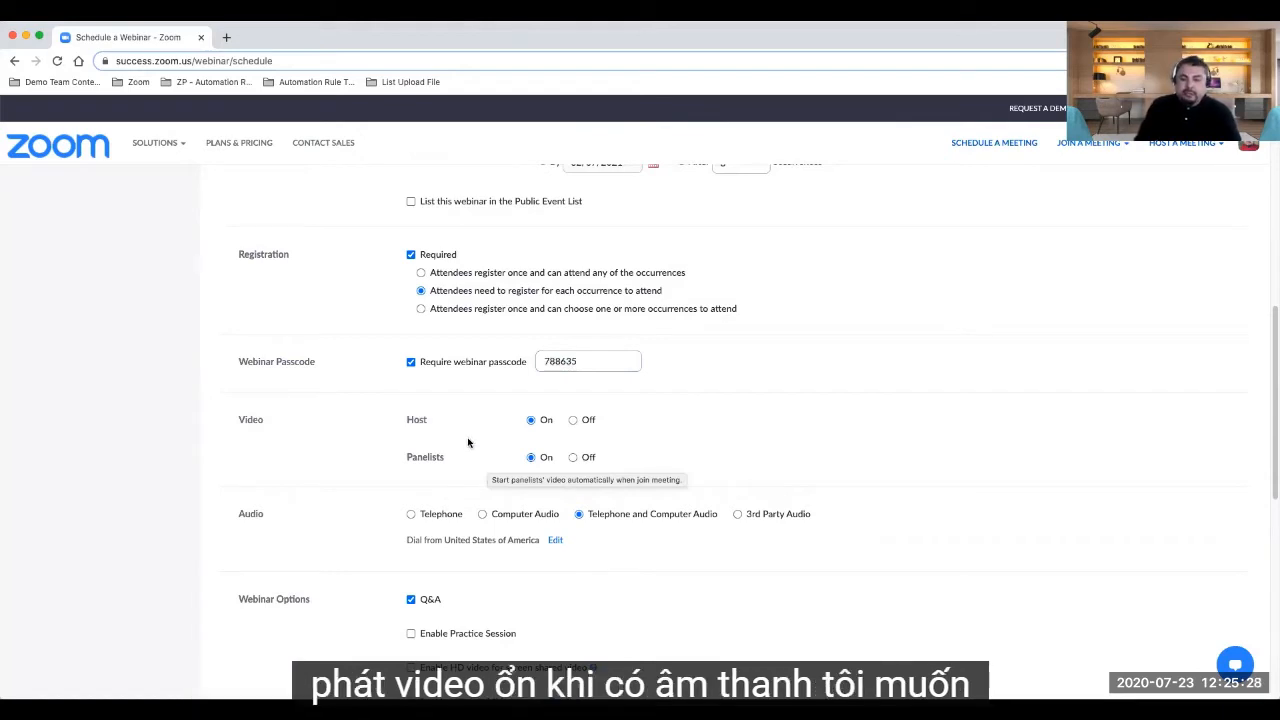
{"action": "scroll", "coordinate": [467, 446], "scroll_direction": "down", "scroll_amount": 2}
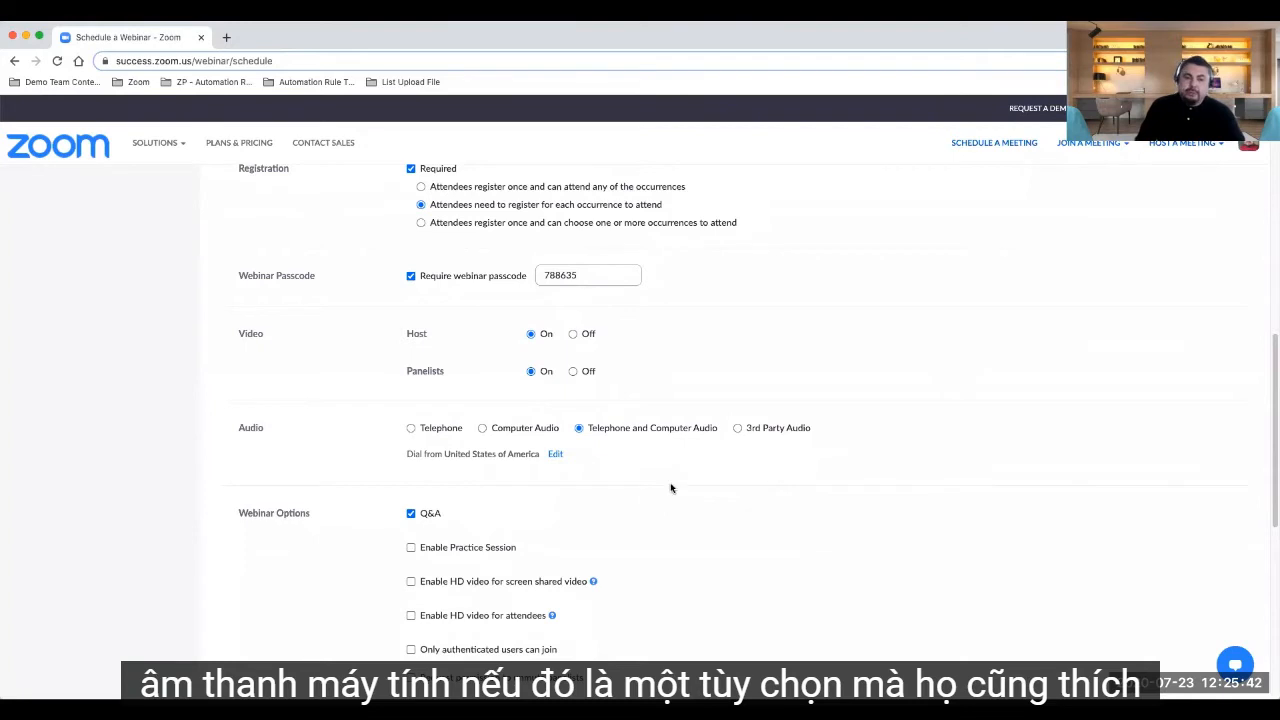
{"action": "scroll", "coordinate": [671, 488], "scroll_direction": "down", "scroll_amount": 3}
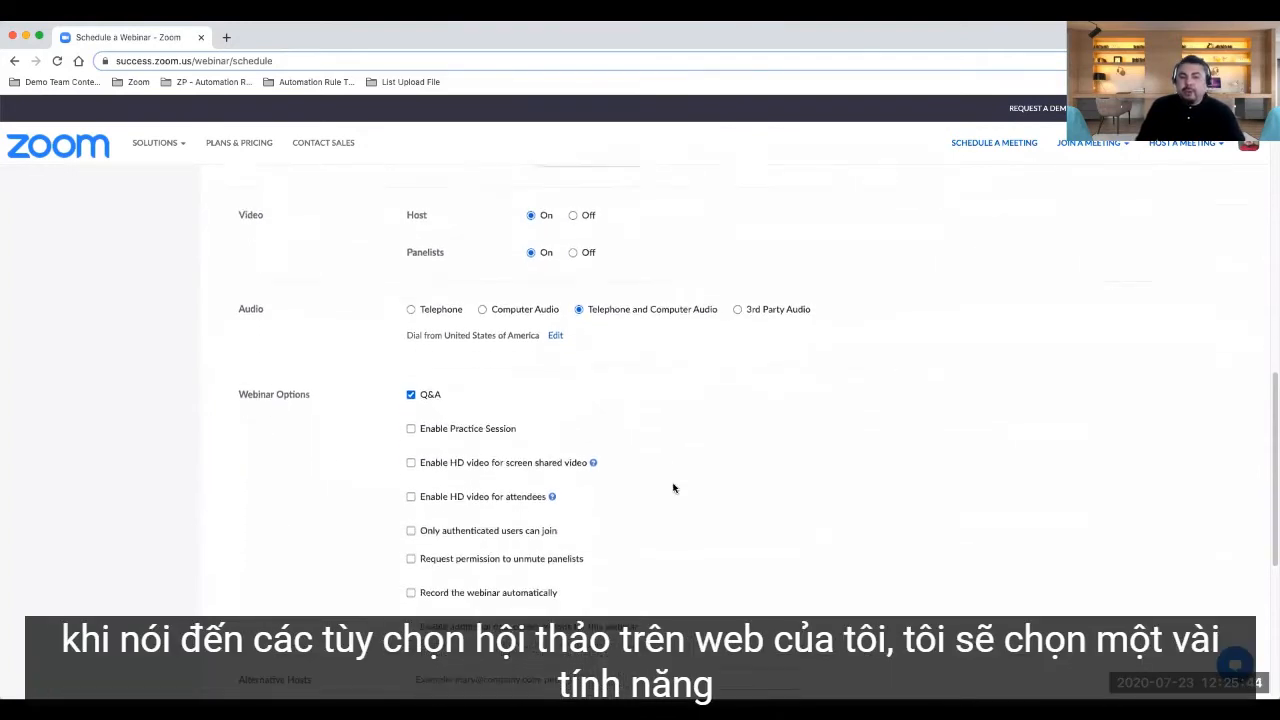
{"action": "scroll", "coordinate": [673, 488], "scroll_direction": "down", "scroll_amount": 2}
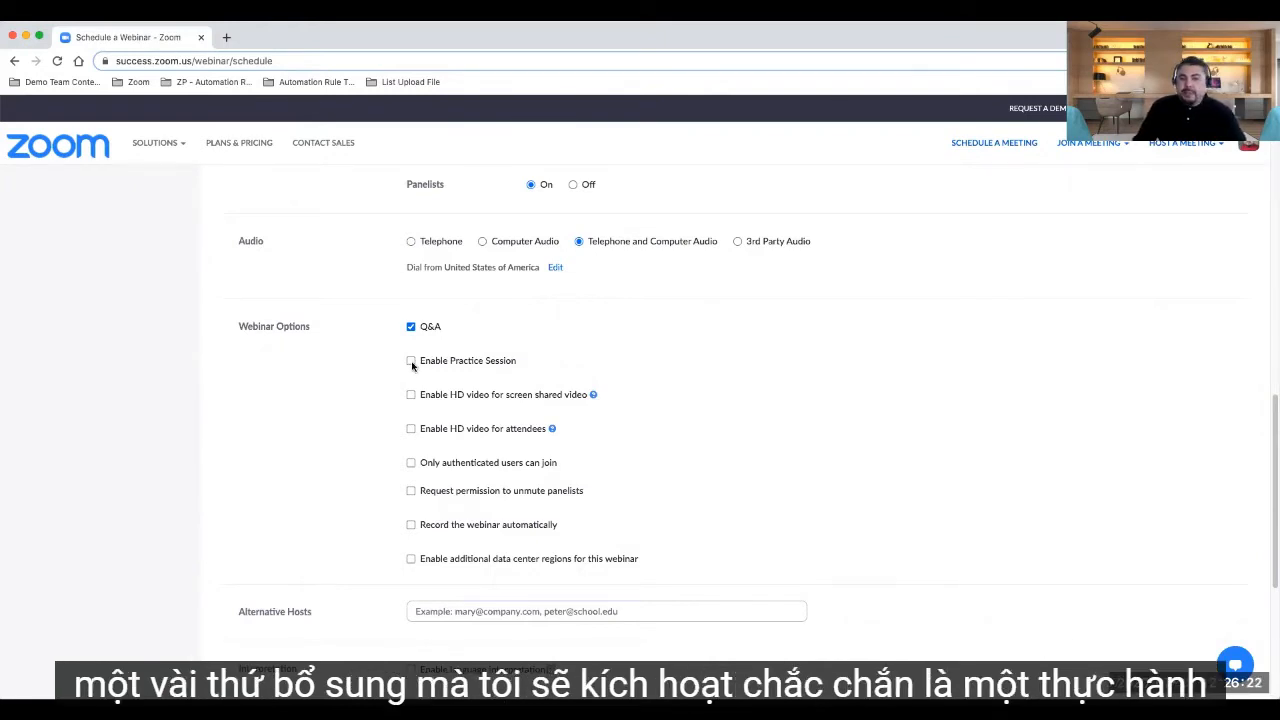
{"action": "left_click", "coordinate": [411, 362]}
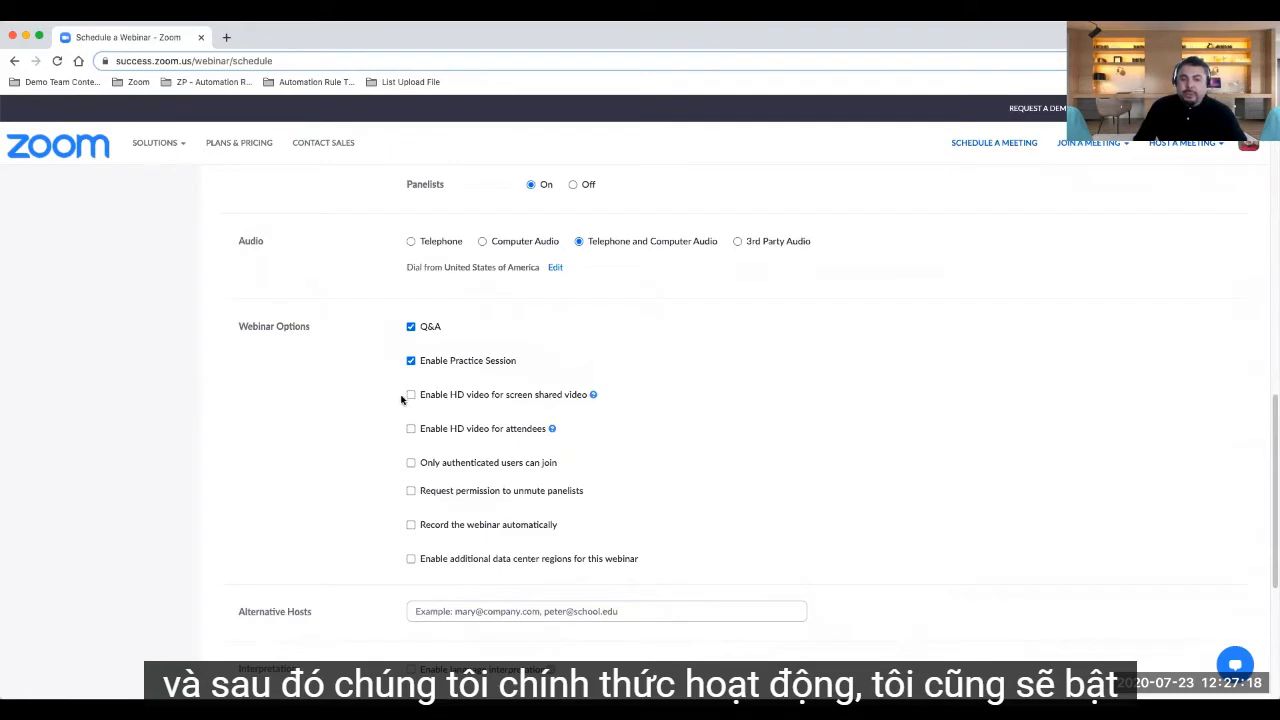
{"action": "left_click", "coordinate": [411, 395]}
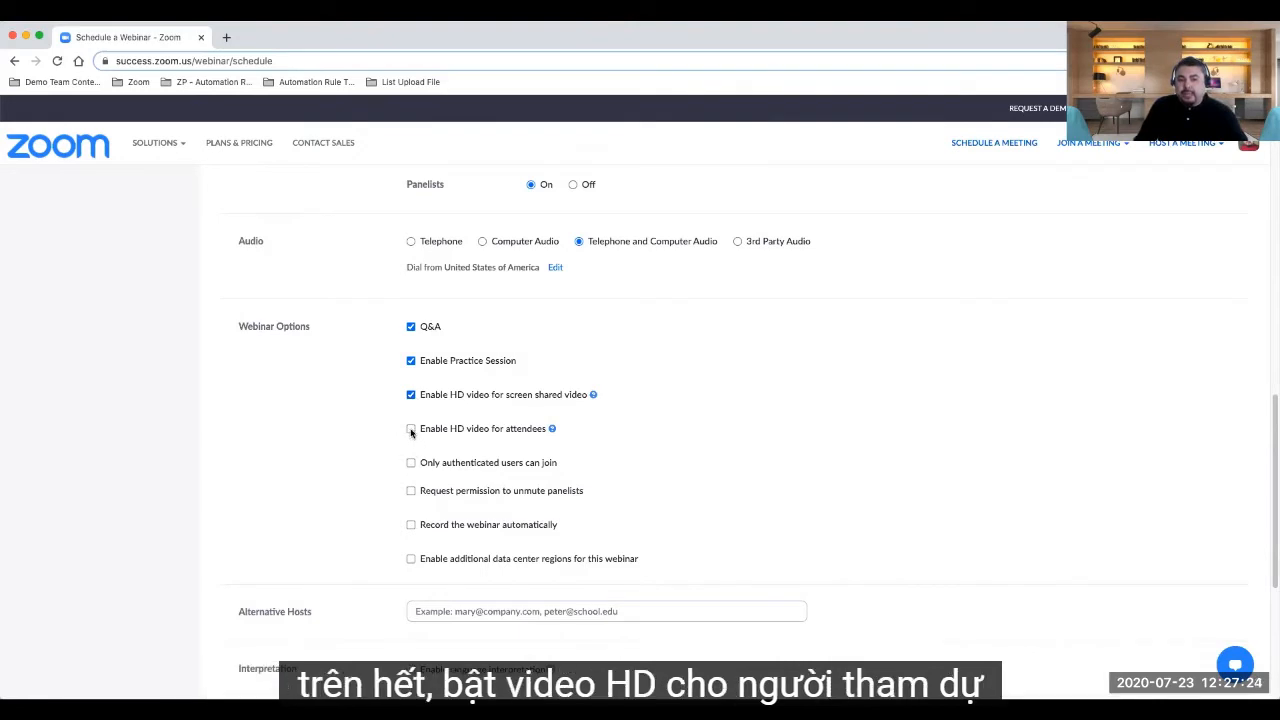
{"action": "left_click", "coordinate": [411, 430]}
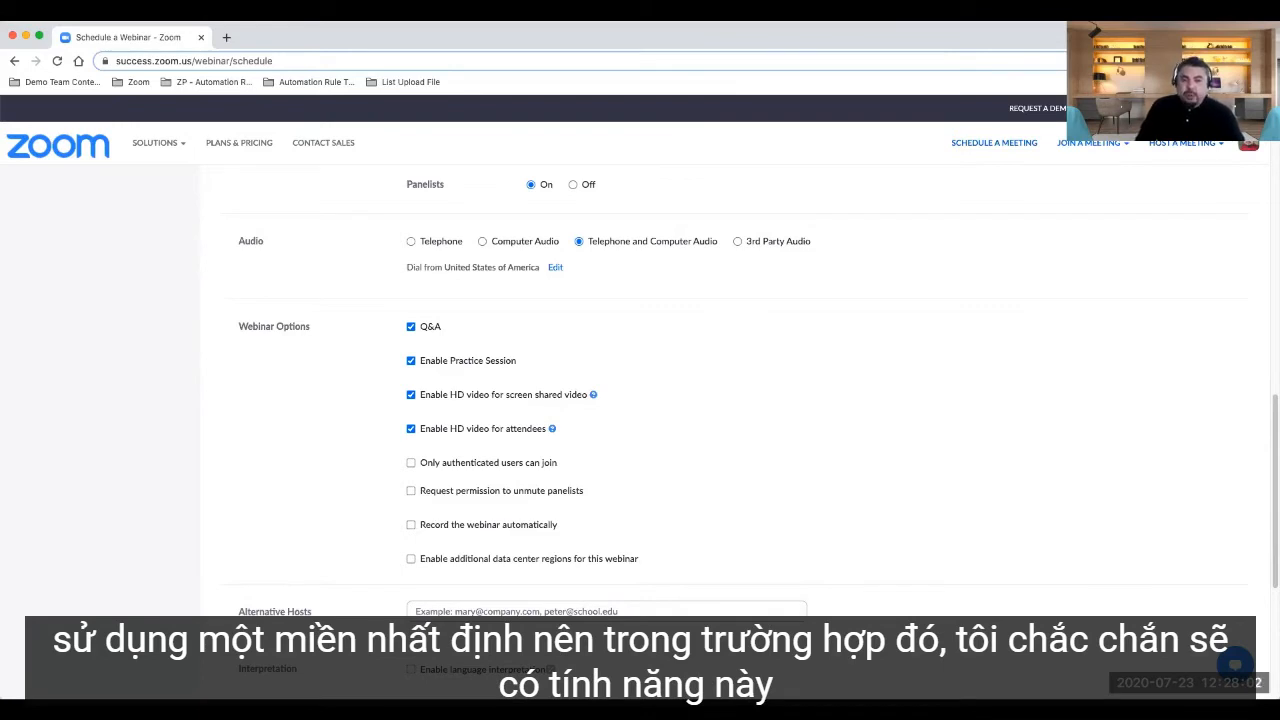
Allow only authenticated users to join and set the webinar to record automatically in the cloud.
{"action": "left_click", "coordinate": [410, 464]}
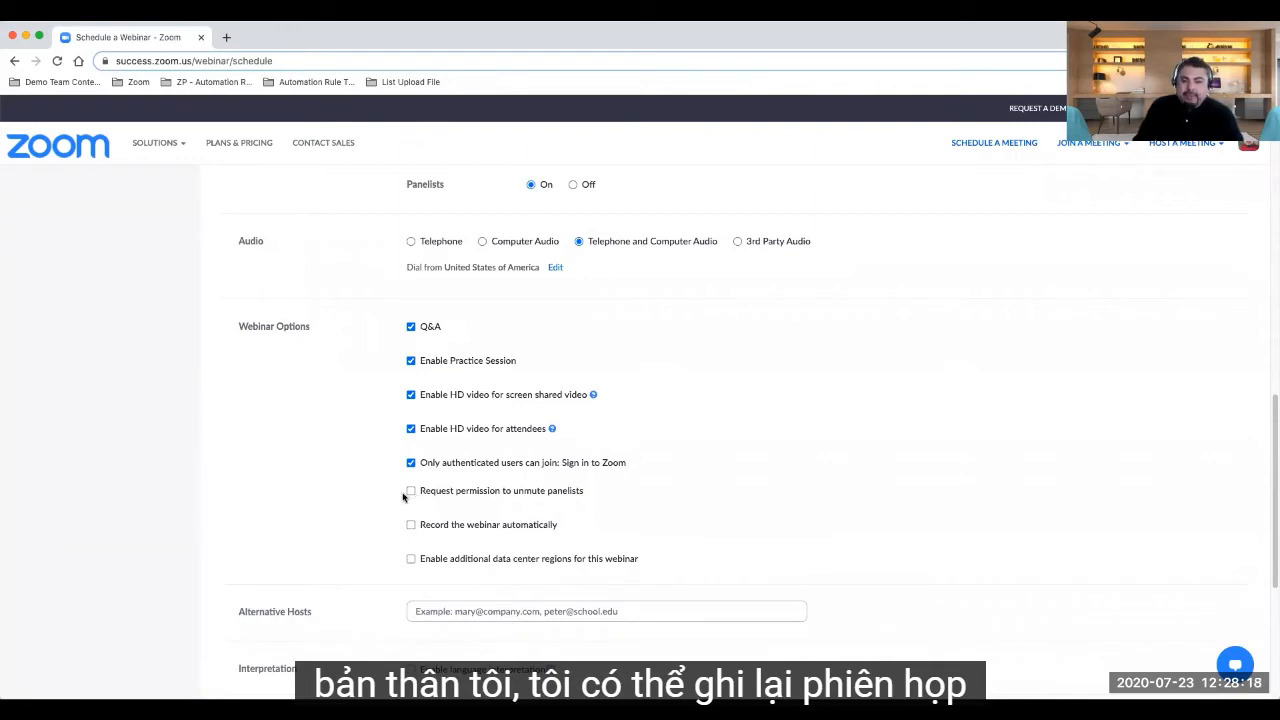
{"action": "left_click", "coordinate": [410, 526]}
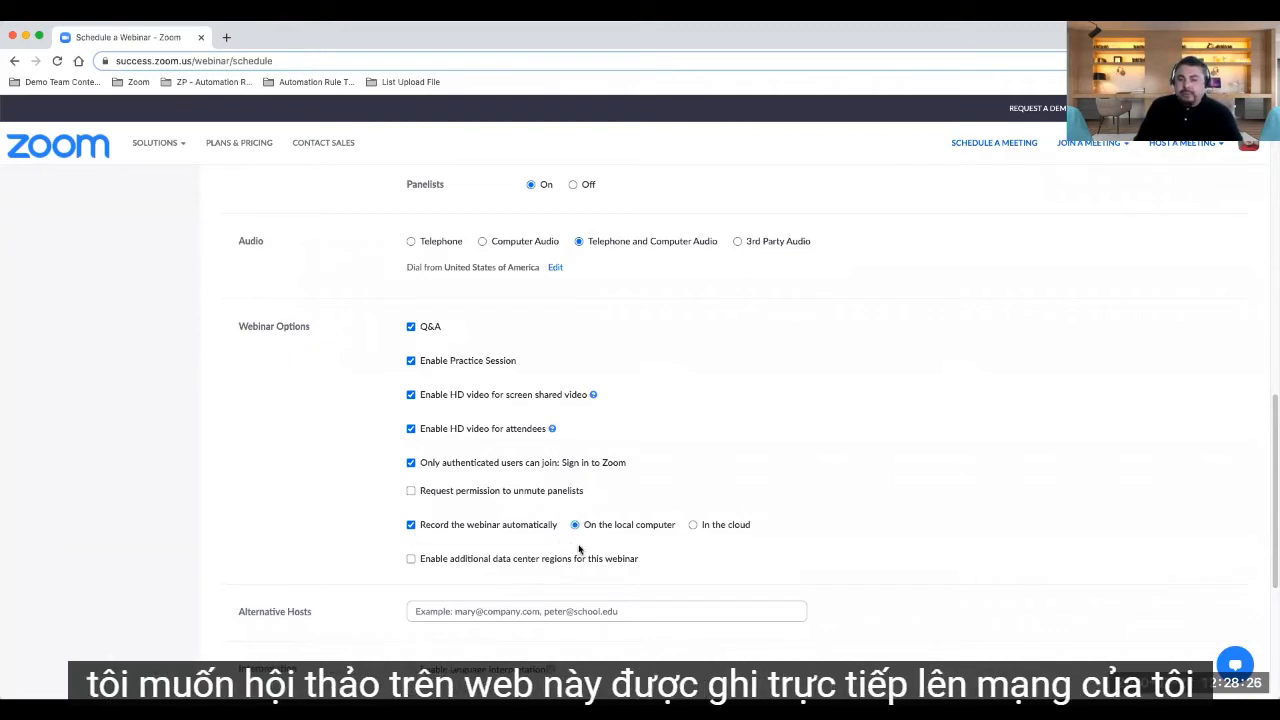
{"action": "left_click", "coordinate": [692, 525]}
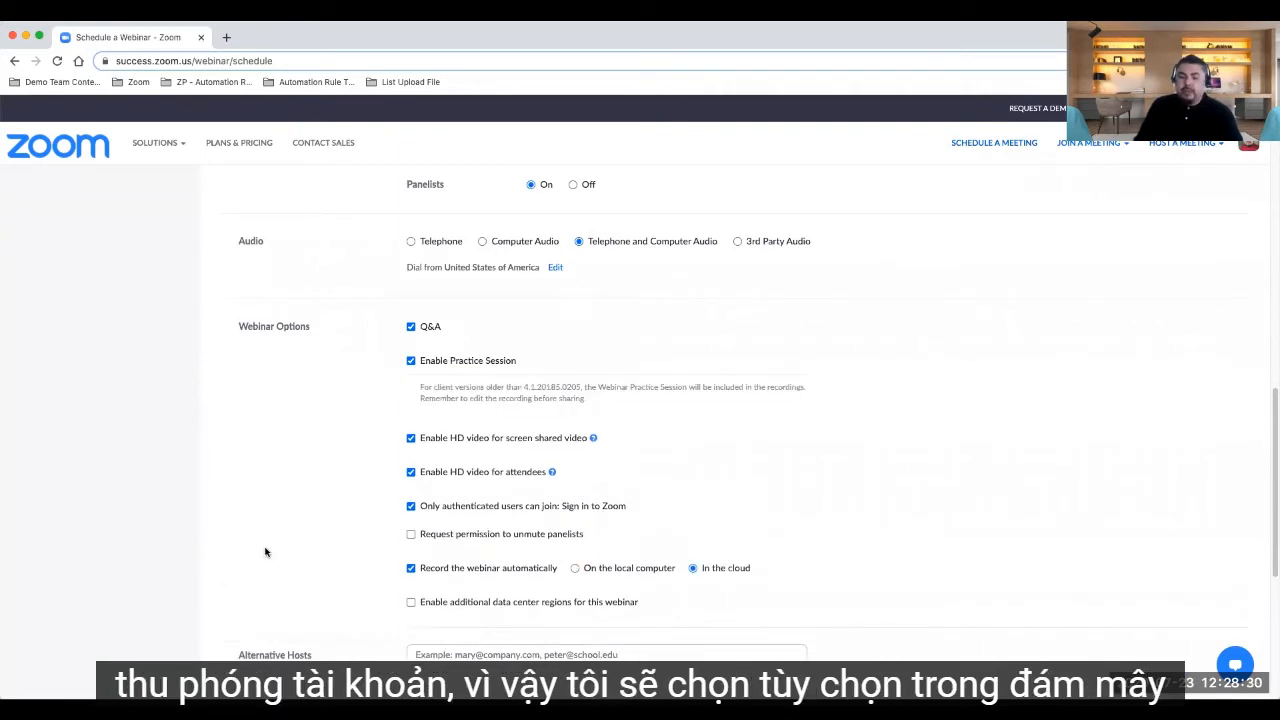
Schedule the webinar with the configured settings.
{"action": "scroll", "coordinate": [277, 566], "scroll_direction": "down", "scroll_amount": 1}
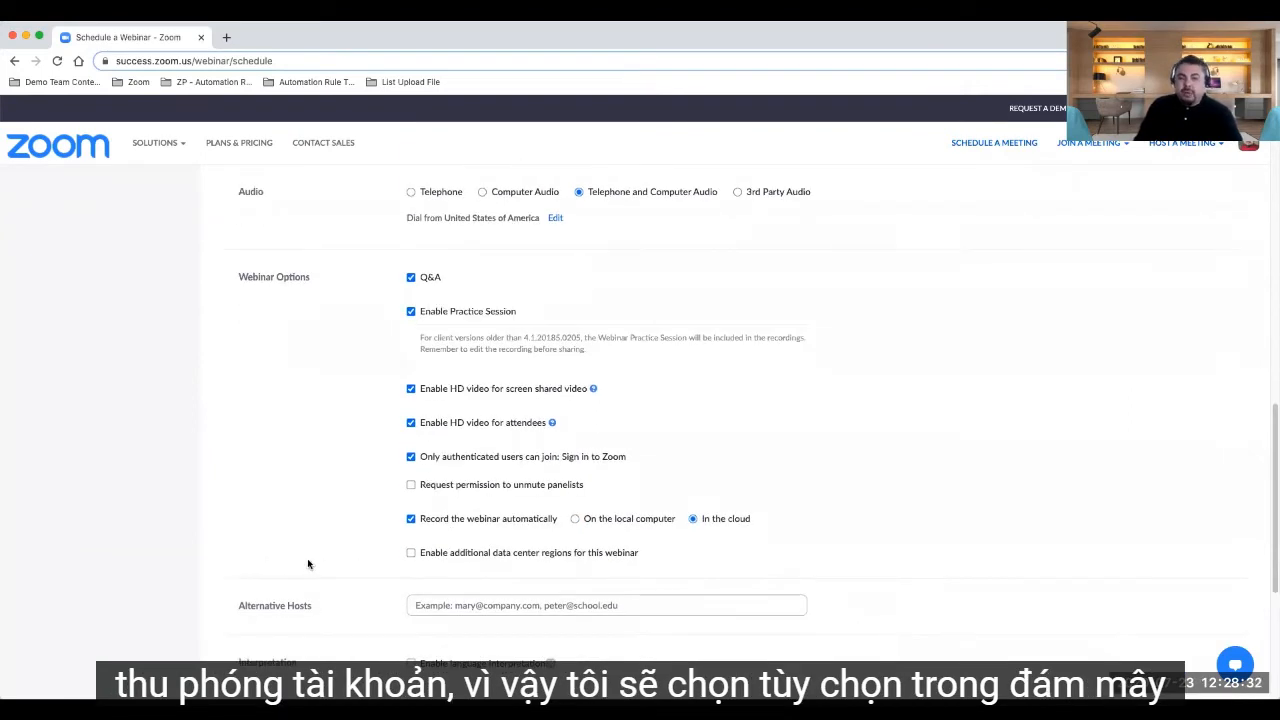
{"action": "scroll", "coordinate": [308, 565], "scroll_direction": "down", "scroll_amount": 5}
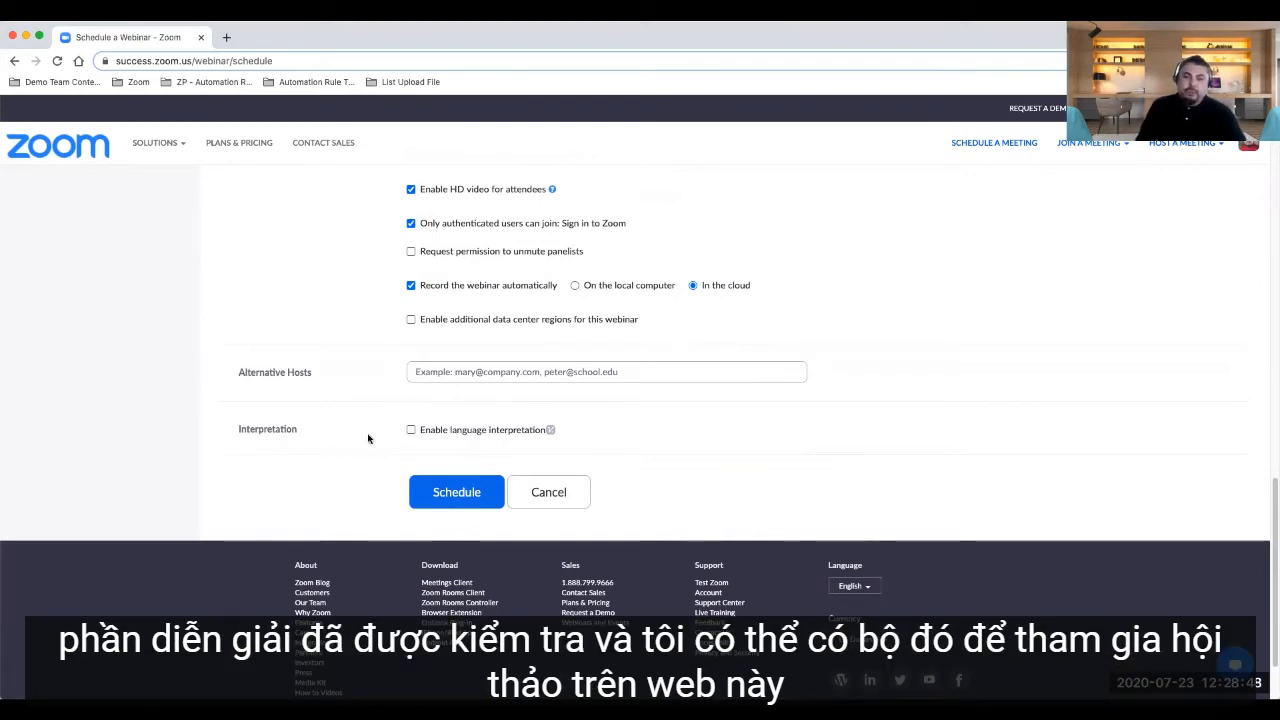
{"action": "left_click", "coordinate": [459, 506]}
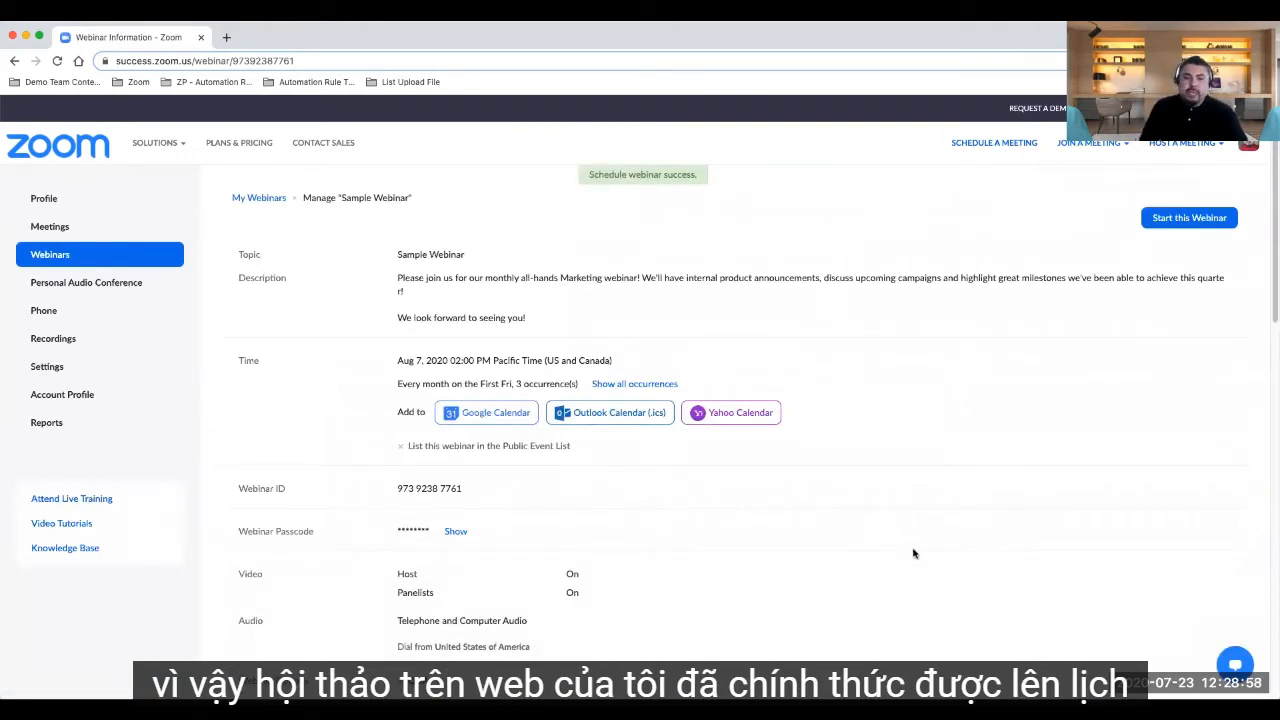
Review the scheduled webinar's details and view the options for saving it as a template without saving one.
{"action": "scroll", "coordinate": [907, 557], "scroll_direction": "down", "scroll_amount": 2}
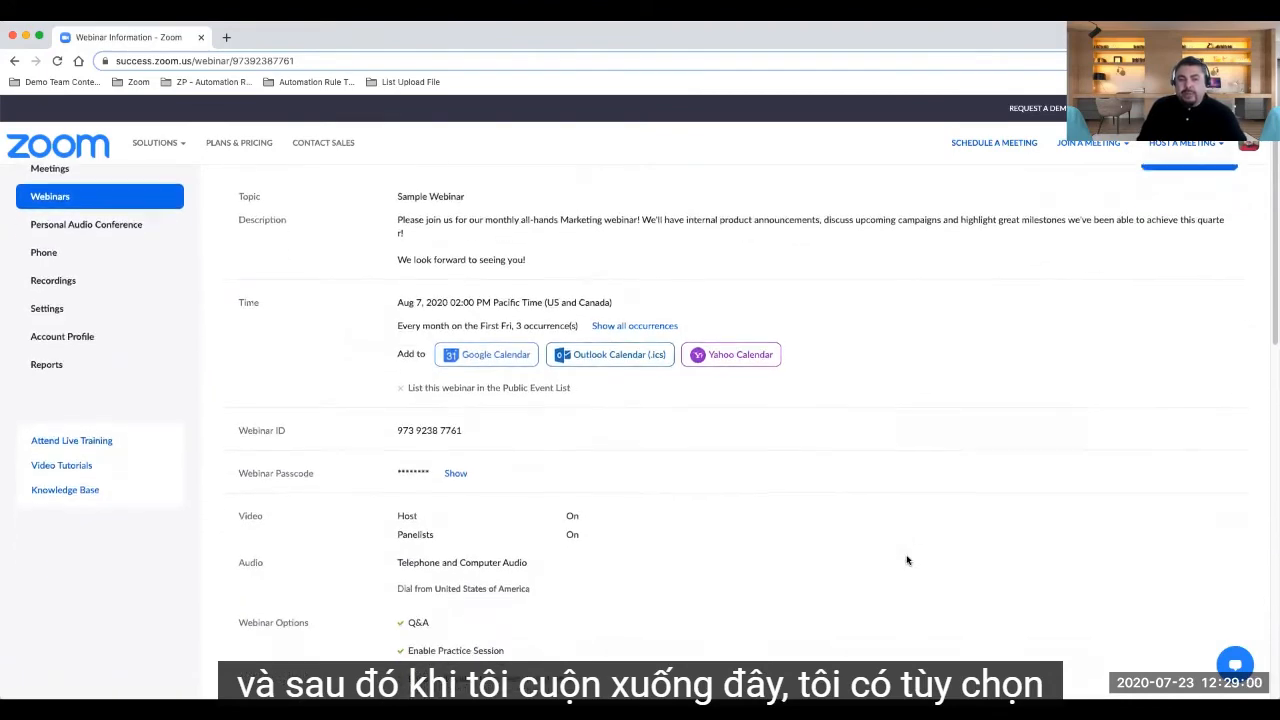
{"action": "scroll", "coordinate": [907, 558], "scroll_direction": "down", "scroll_amount": 1}
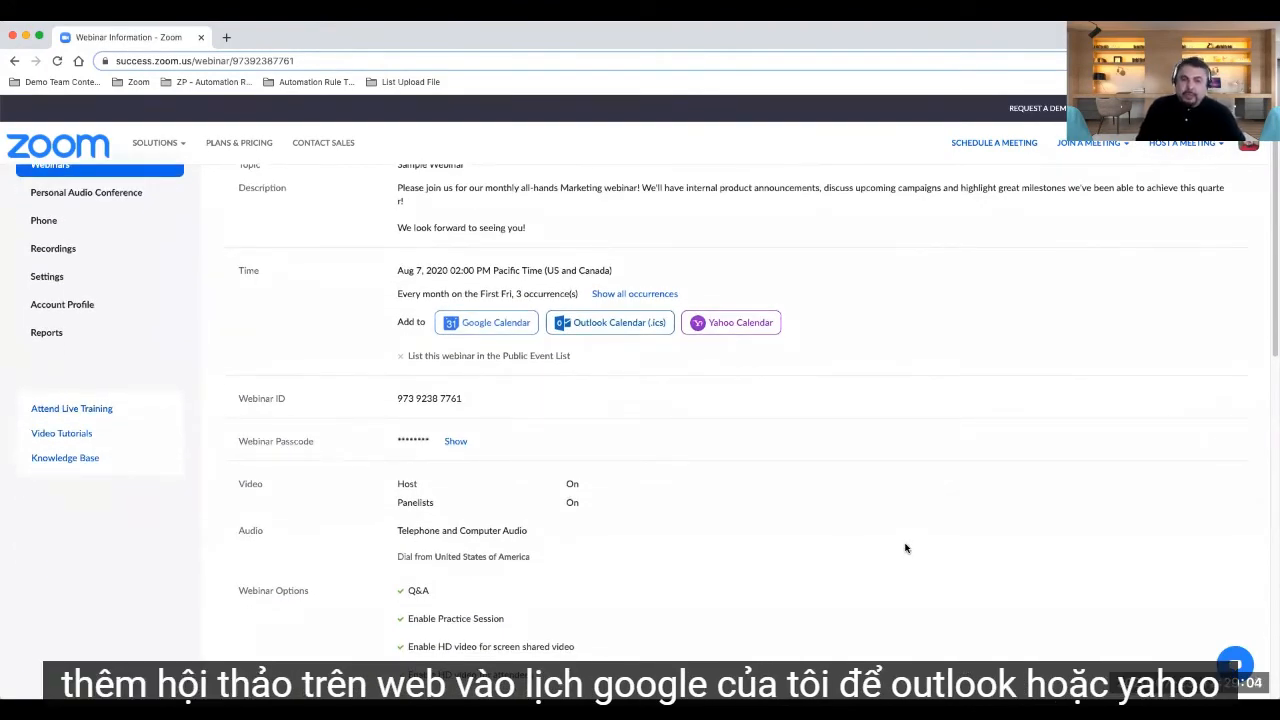
{"action": "scroll", "coordinate": [903, 550], "scroll_direction": "down", "scroll_amount": 3}
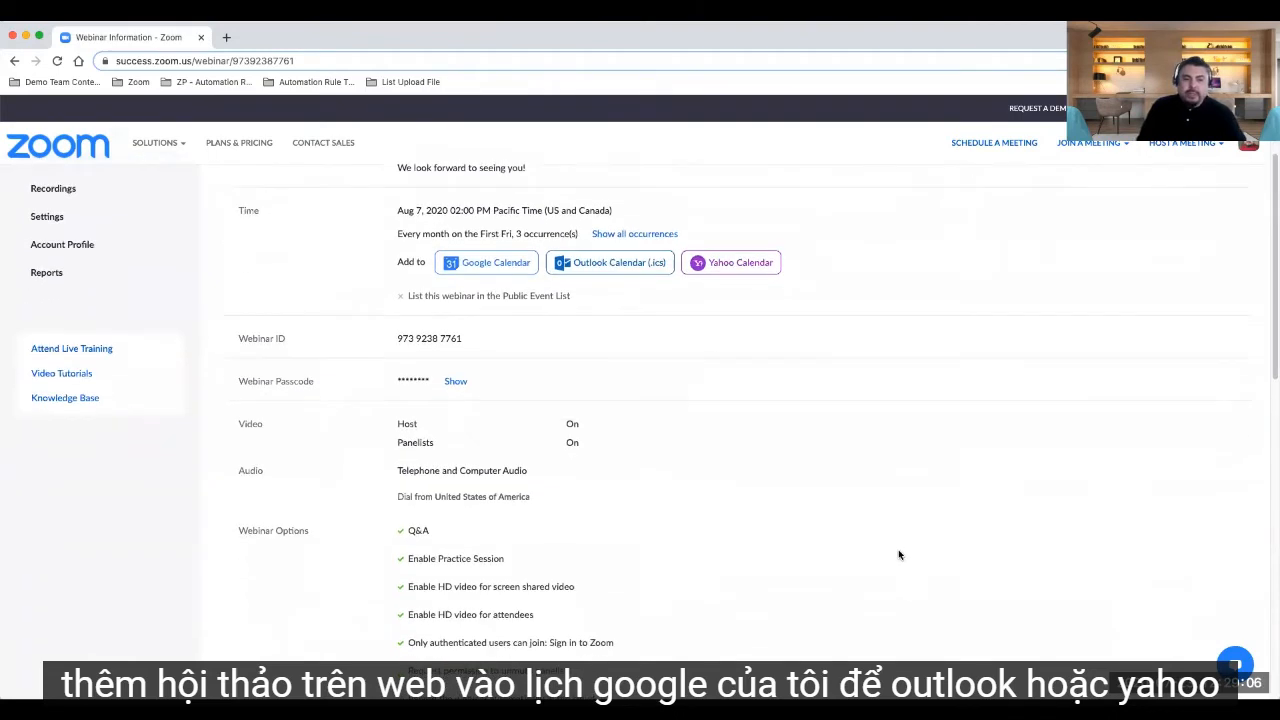
{"action": "scroll", "coordinate": [899, 555], "scroll_direction": "down", "scroll_amount": 3}
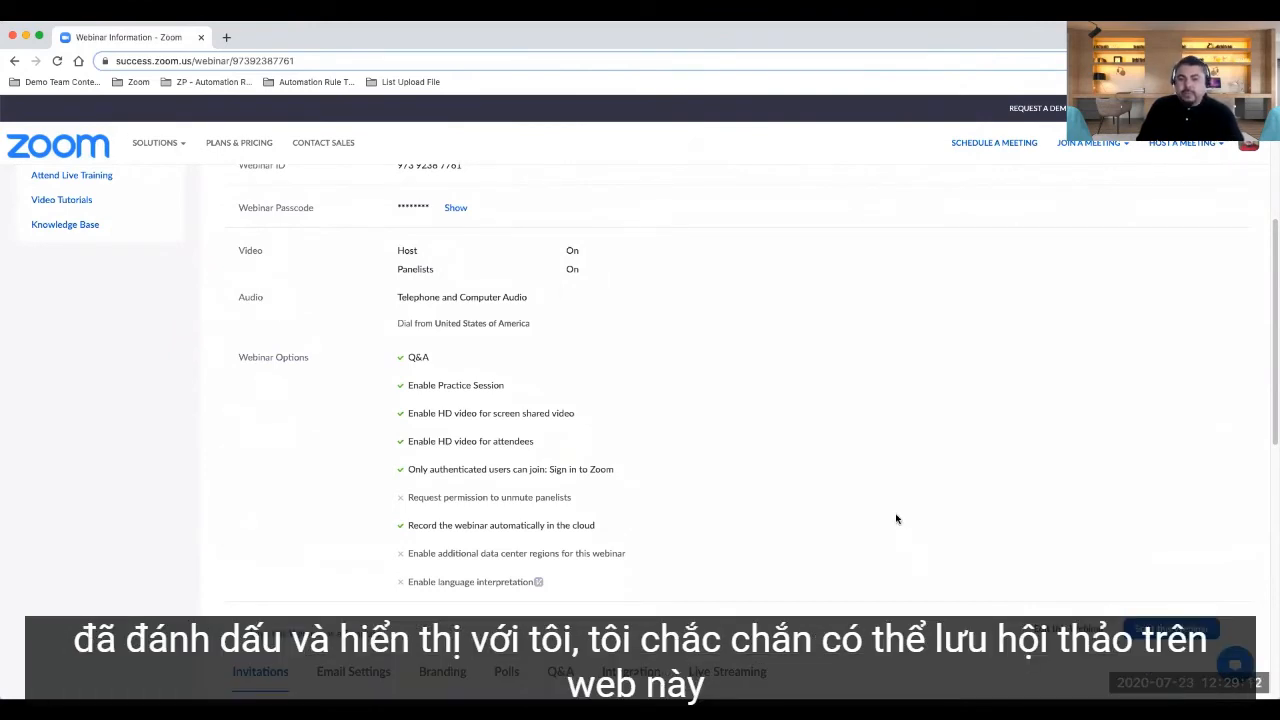
{"action": "scroll", "coordinate": [895, 518], "scroll_direction": "down", "scroll_amount": 1}
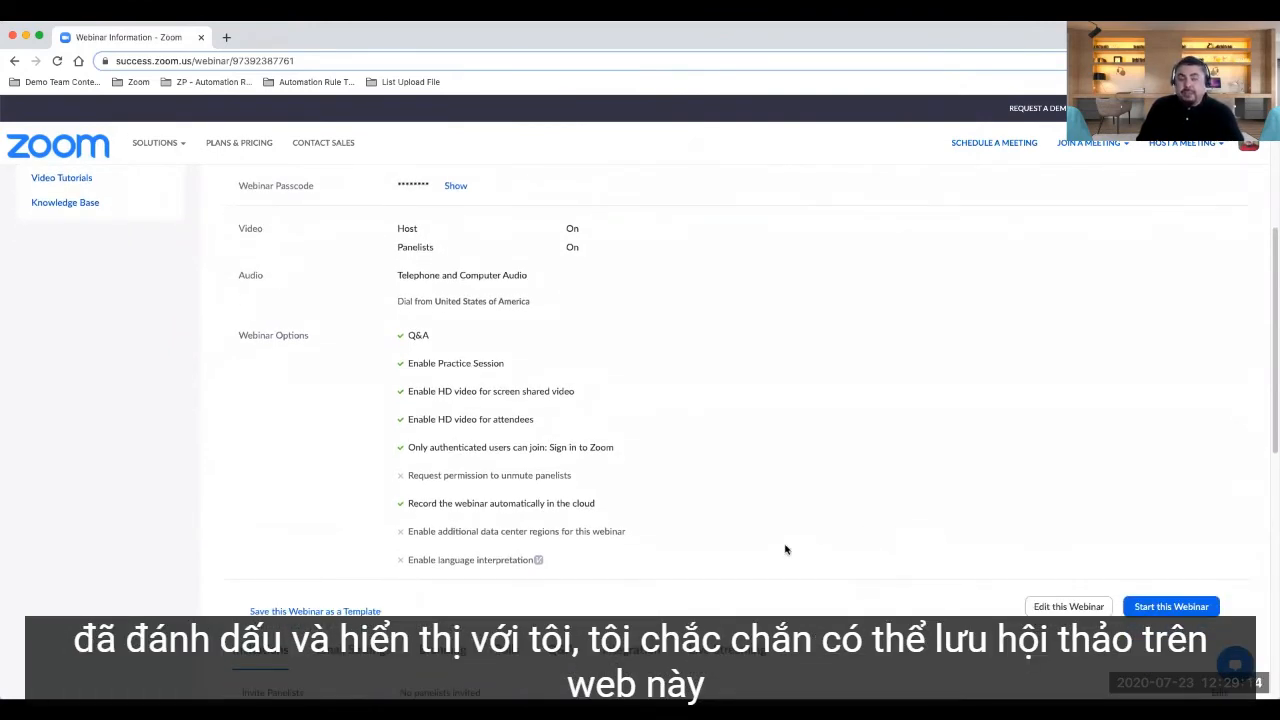
{"action": "left_click", "coordinate": [313, 612]}
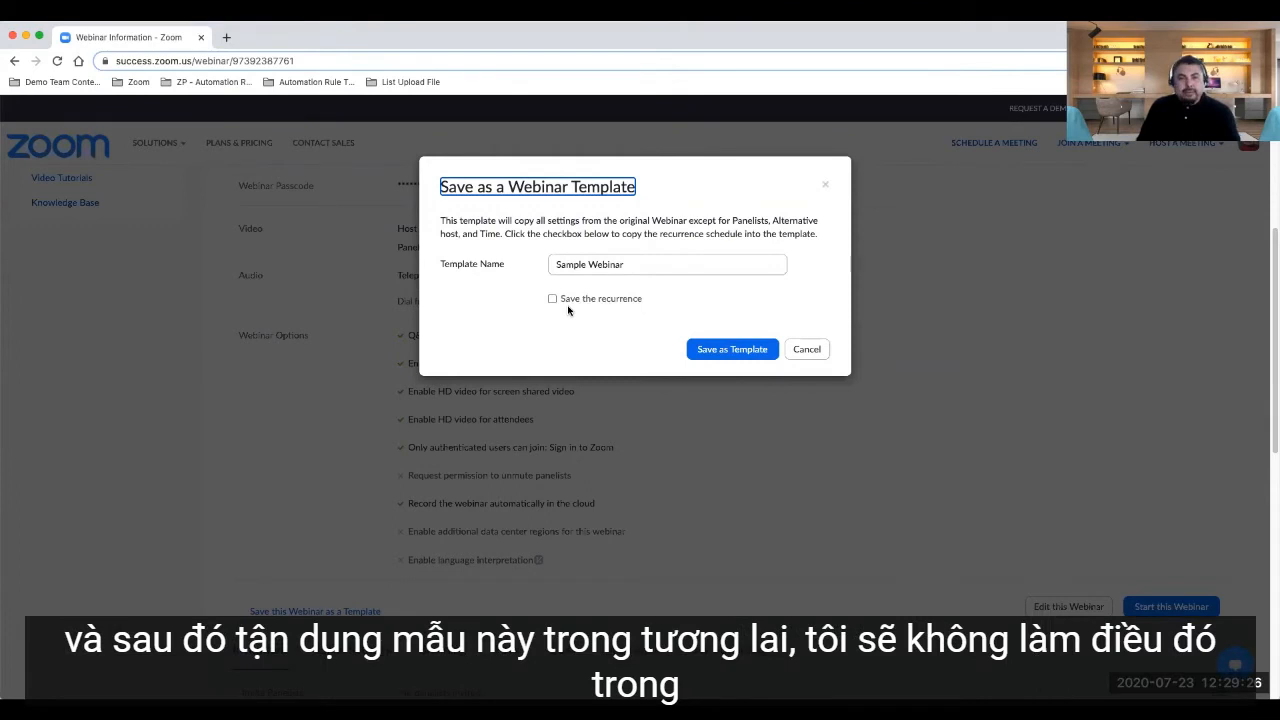
{"action": "left_click", "coordinate": [808, 349]}
View the panelist invitation form for the webinar and close it without inviting anyone.
{"action": "scroll", "coordinate": [794, 509], "scroll_direction": "down", "scroll_amount": 2}
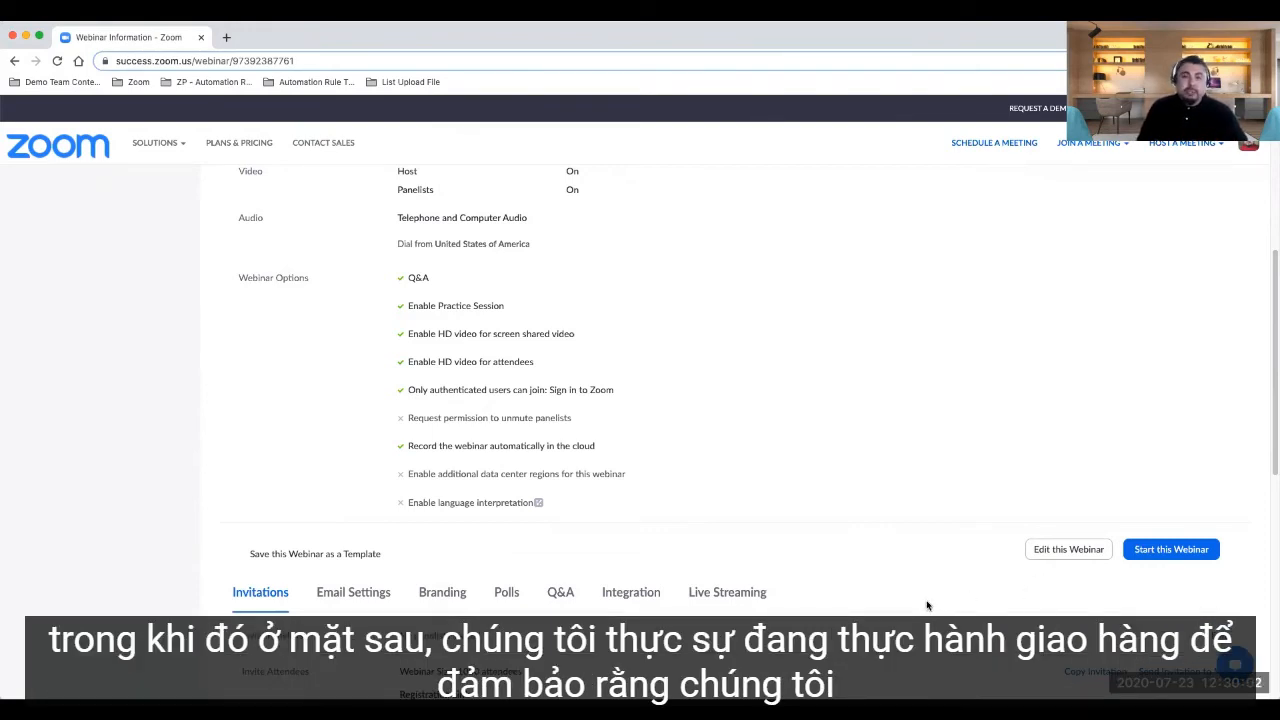
{"action": "scroll", "coordinate": [935, 611], "scroll_direction": "down", "scroll_amount": 3}
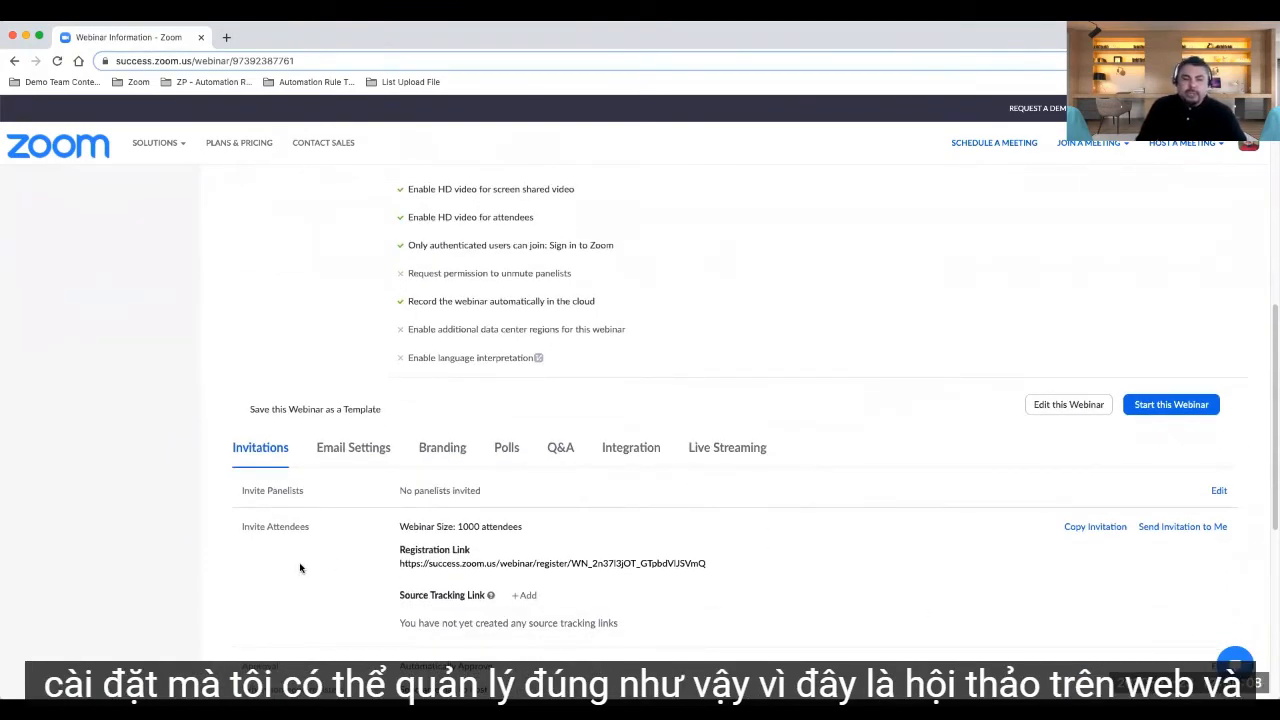
{"action": "scroll", "coordinate": [303, 560], "scroll_direction": "down", "scroll_amount": 1}
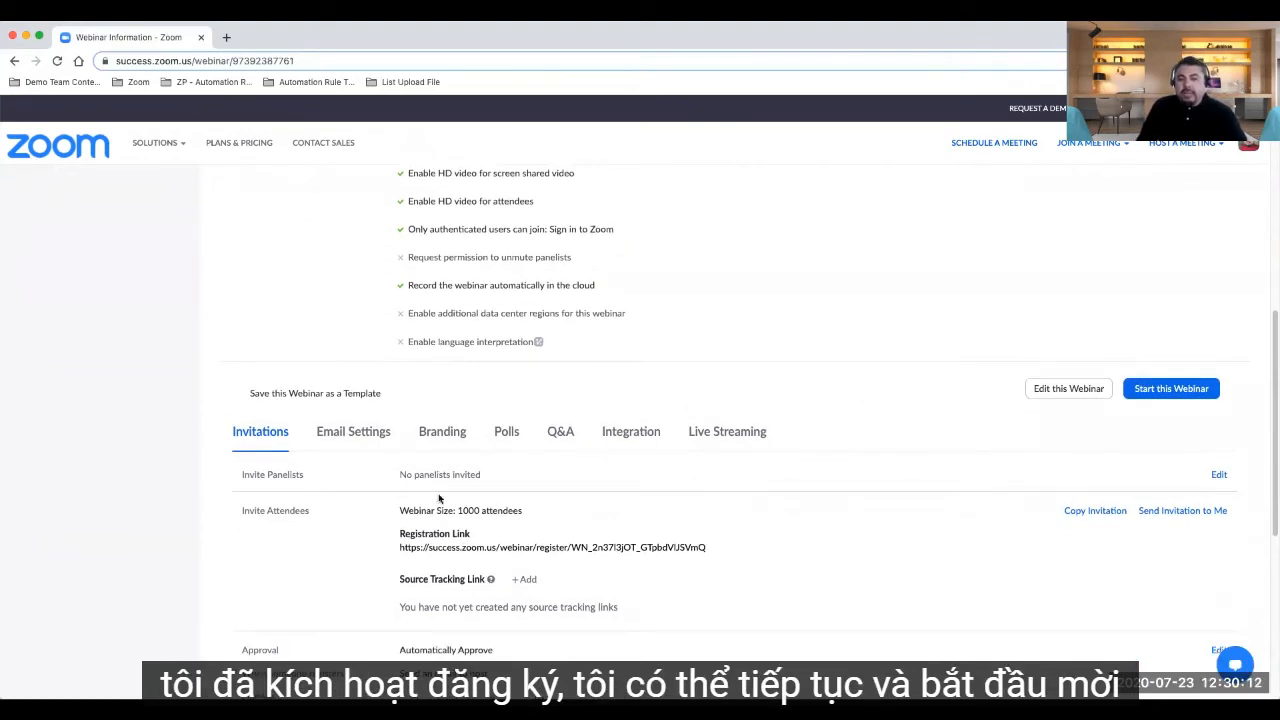
{"action": "left_click", "coordinate": [1214, 478]}
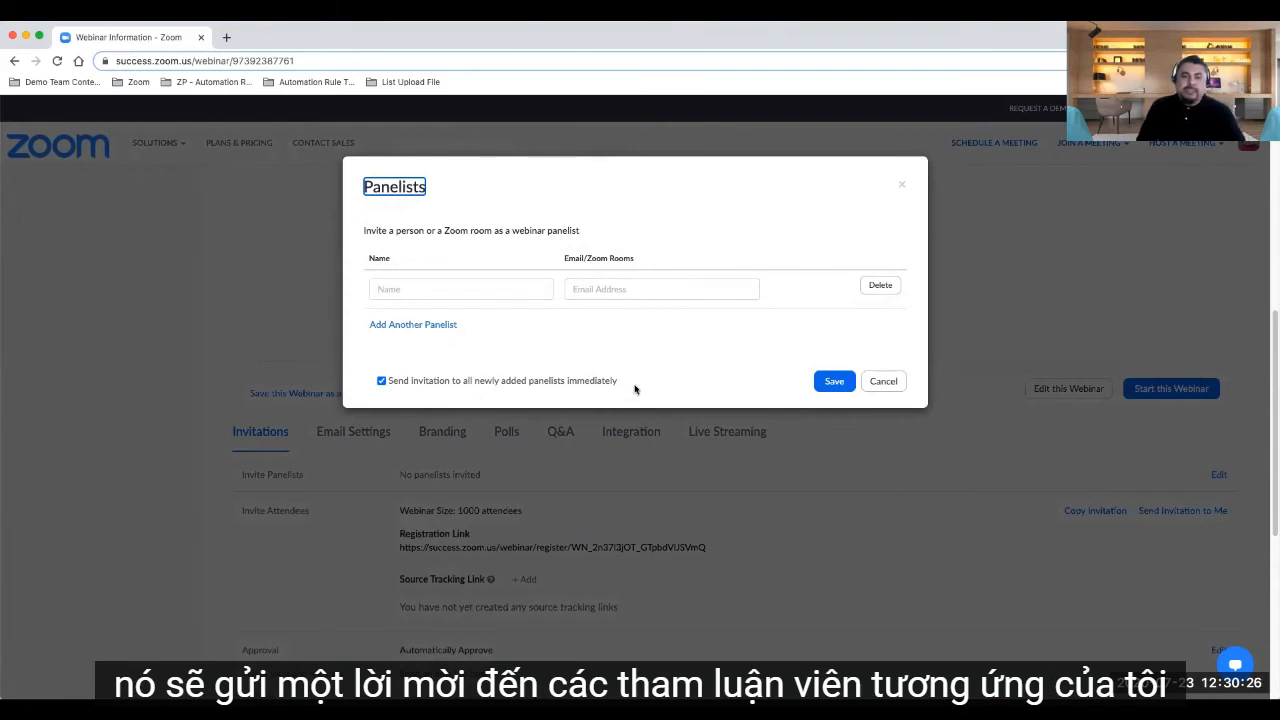
{"action": "left_click", "coordinate": [894, 381]}
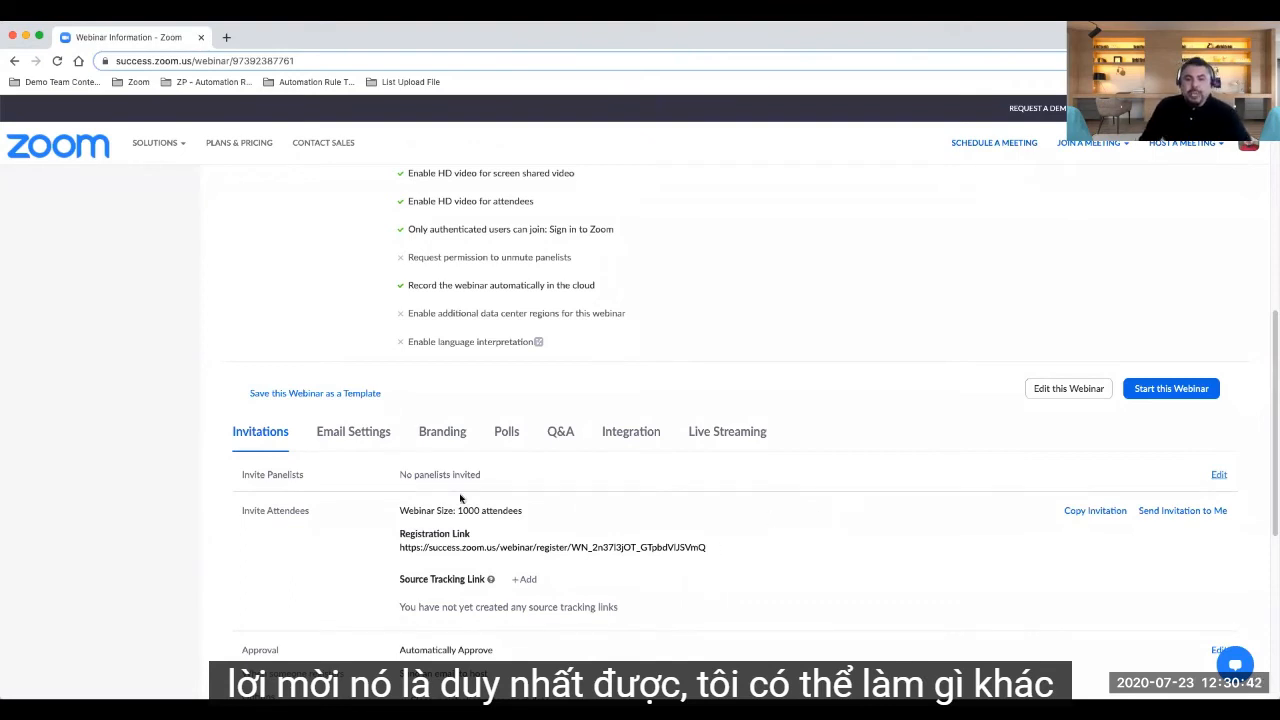
Try setting registration approval to Manually Approve and toggling the host's registration email notification, discarding the changes.
{"action": "scroll", "coordinate": [337, 551], "scroll_direction": "down", "scroll_amount": 2}
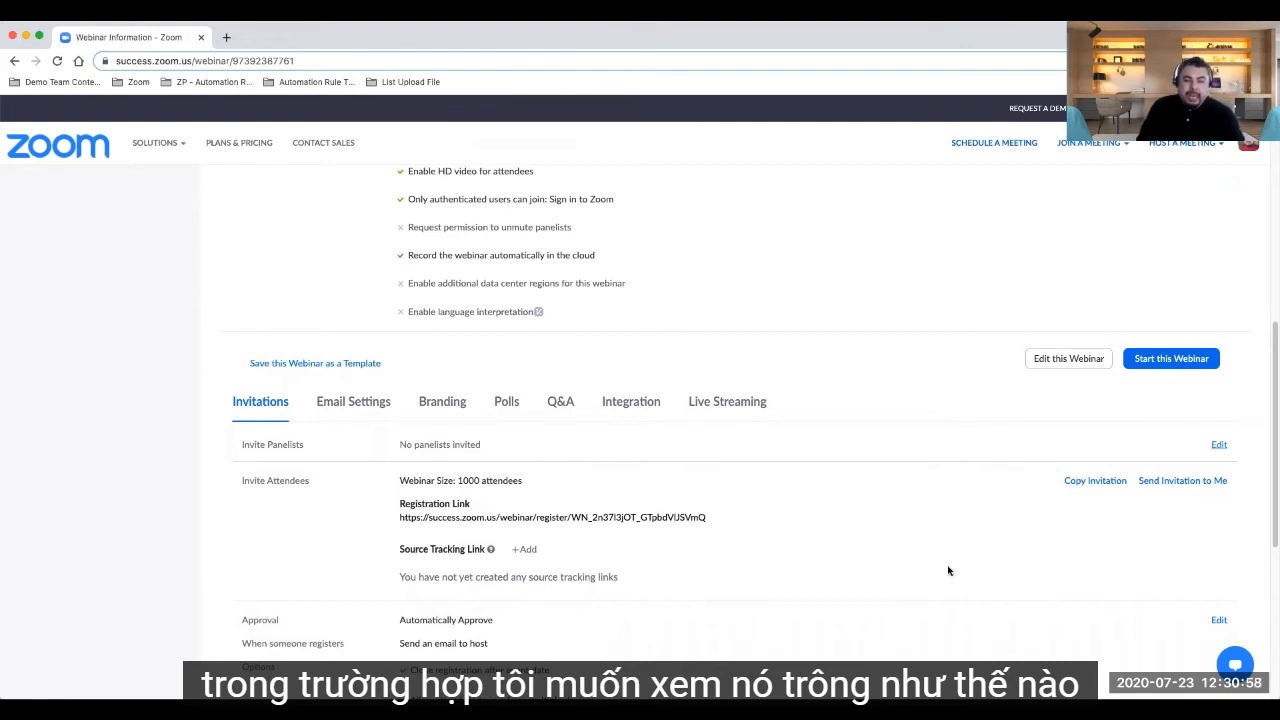
{"action": "scroll", "coordinate": [945, 570], "scroll_direction": "down", "scroll_amount": 3}
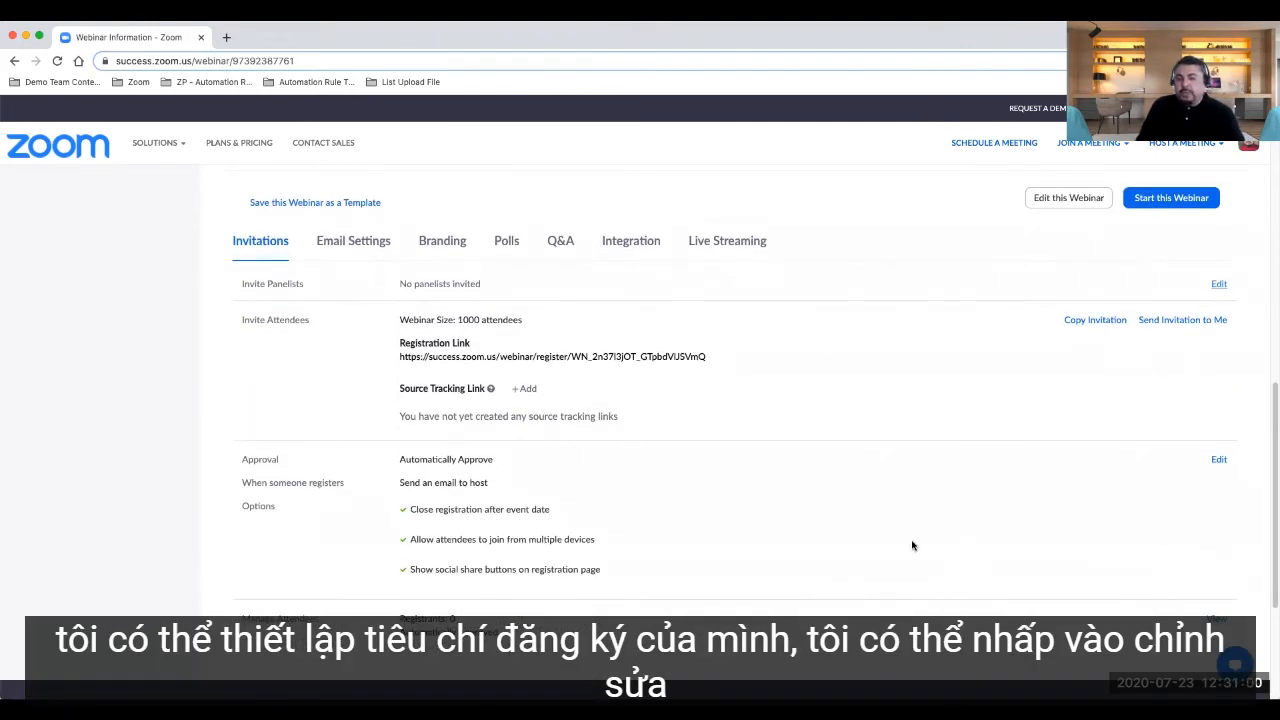
{"action": "left_click", "coordinate": [1219, 461]}
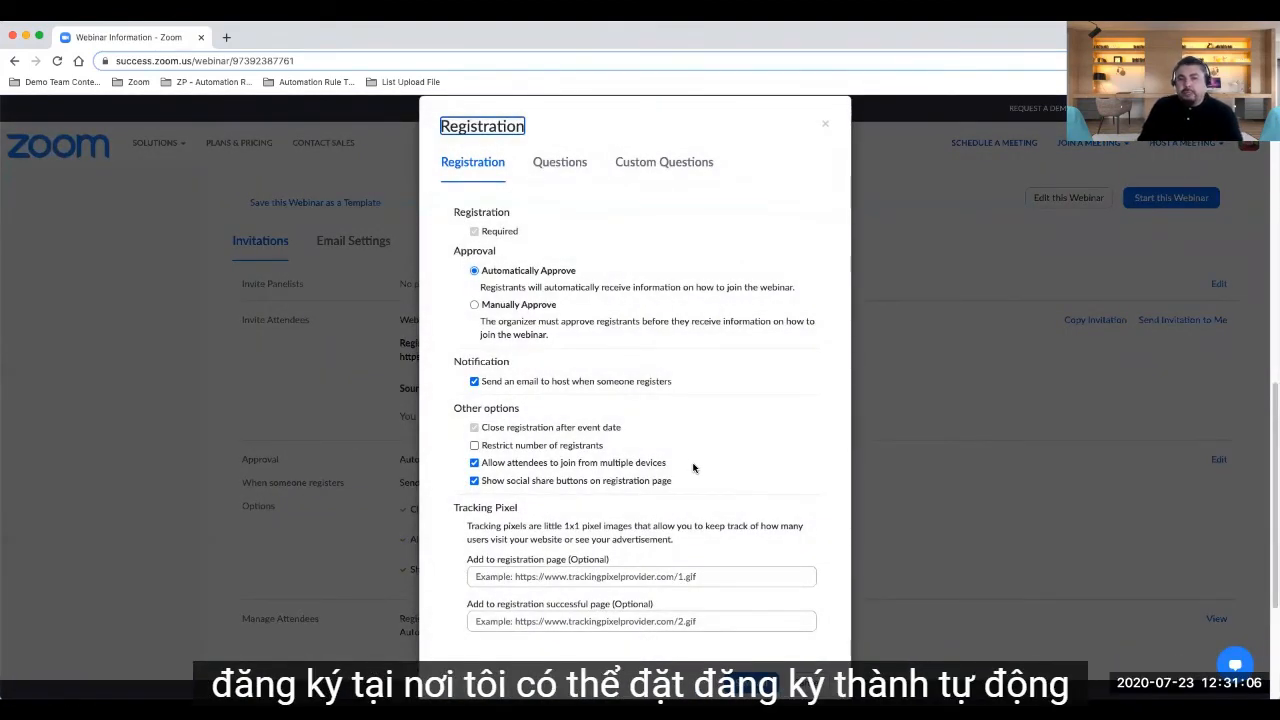
{"action": "left_click", "coordinate": [474, 305]}
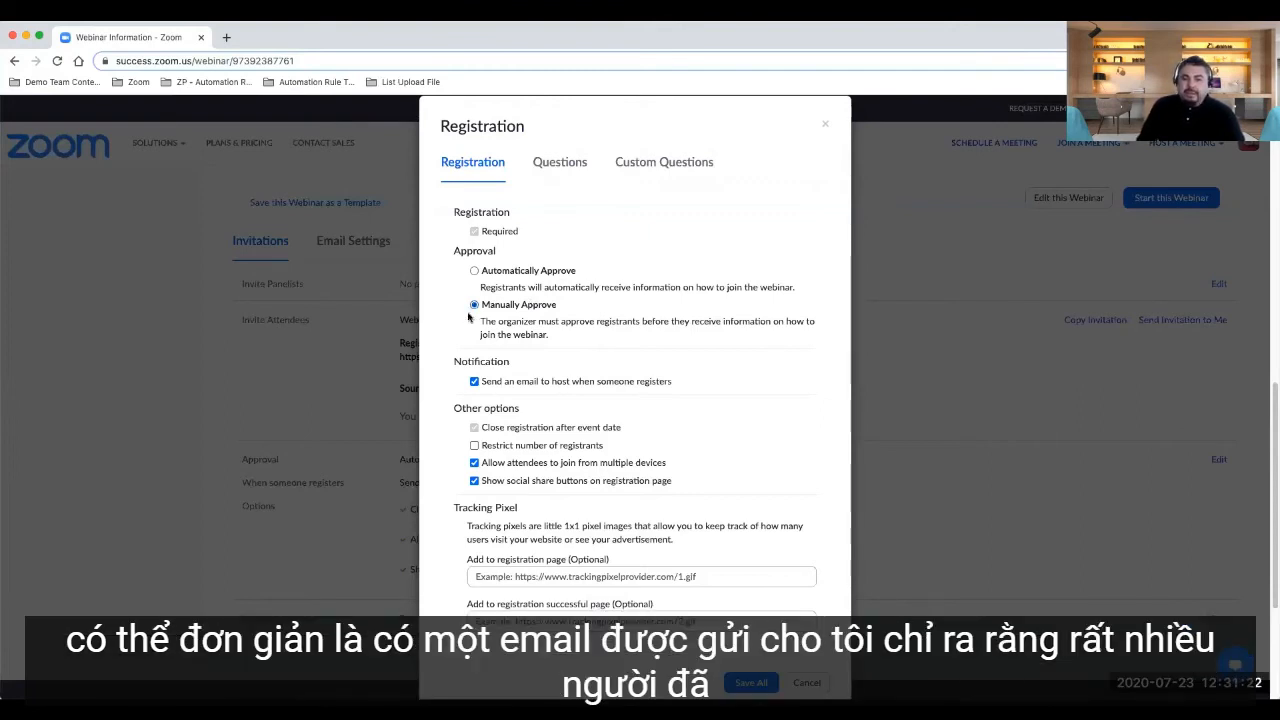
{"action": "left_click", "coordinate": [474, 382]}
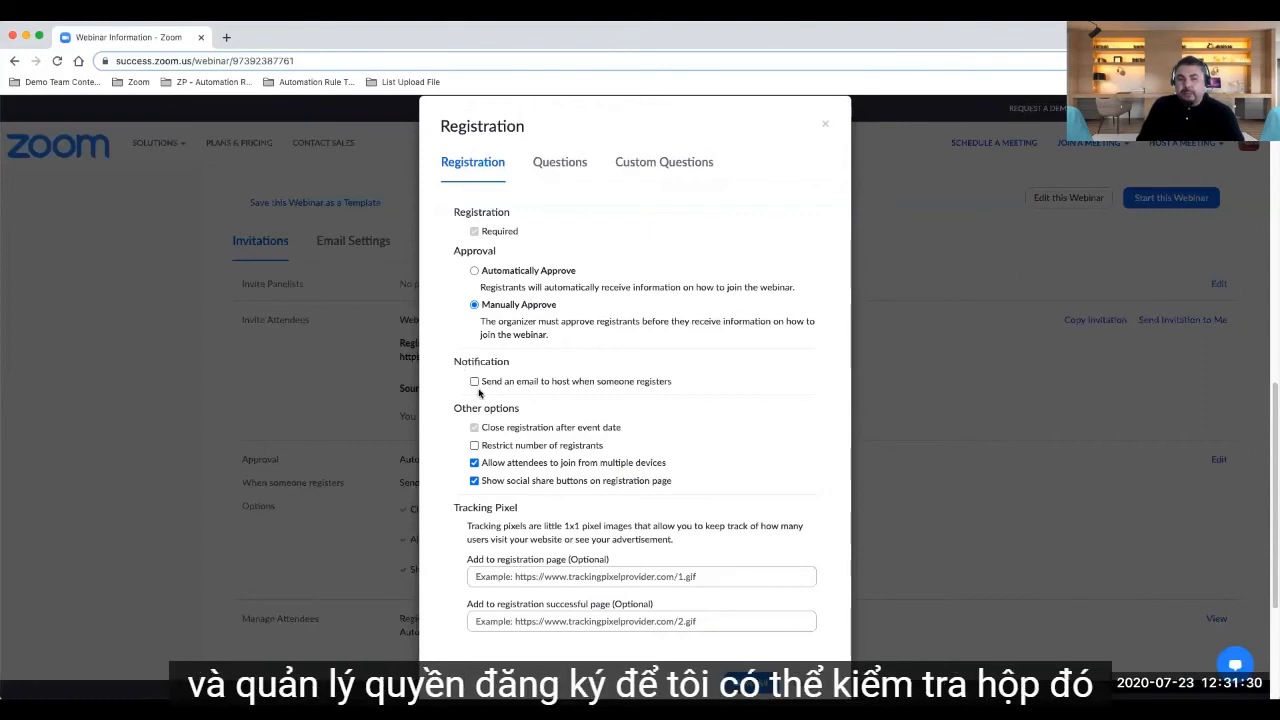
{"action": "left_click", "coordinate": [474, 381]}
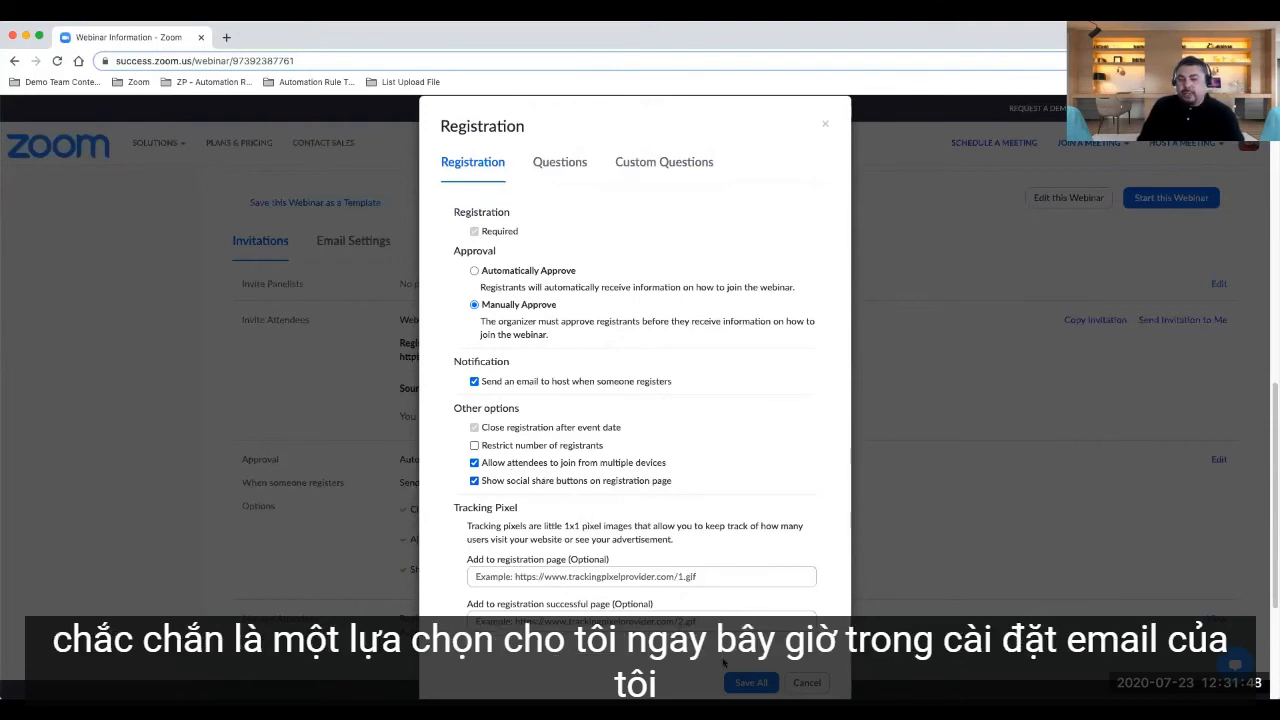
{"action": "left_click", "coordinate": [806, 683]}
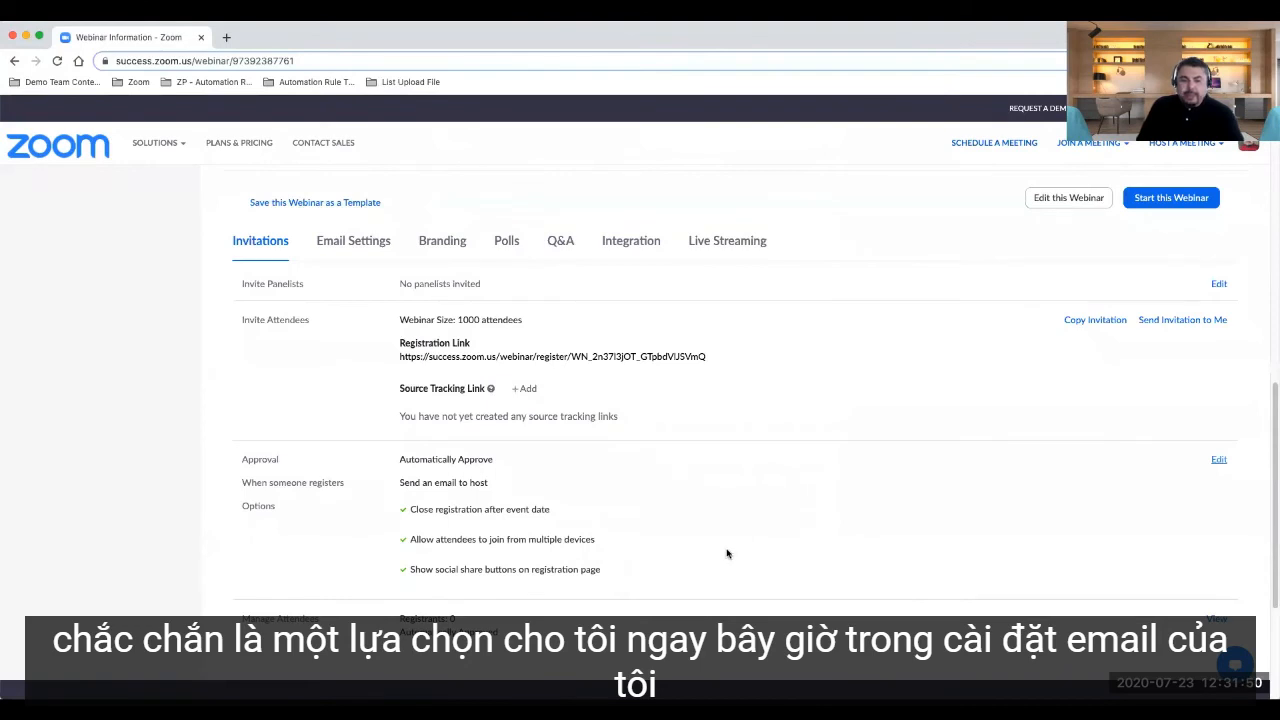
View the webinar's email settings, and open the list of upcoming webinars to check the scheduled occurrences.
{"action": "left_click", "coordinate": [365, 243]}
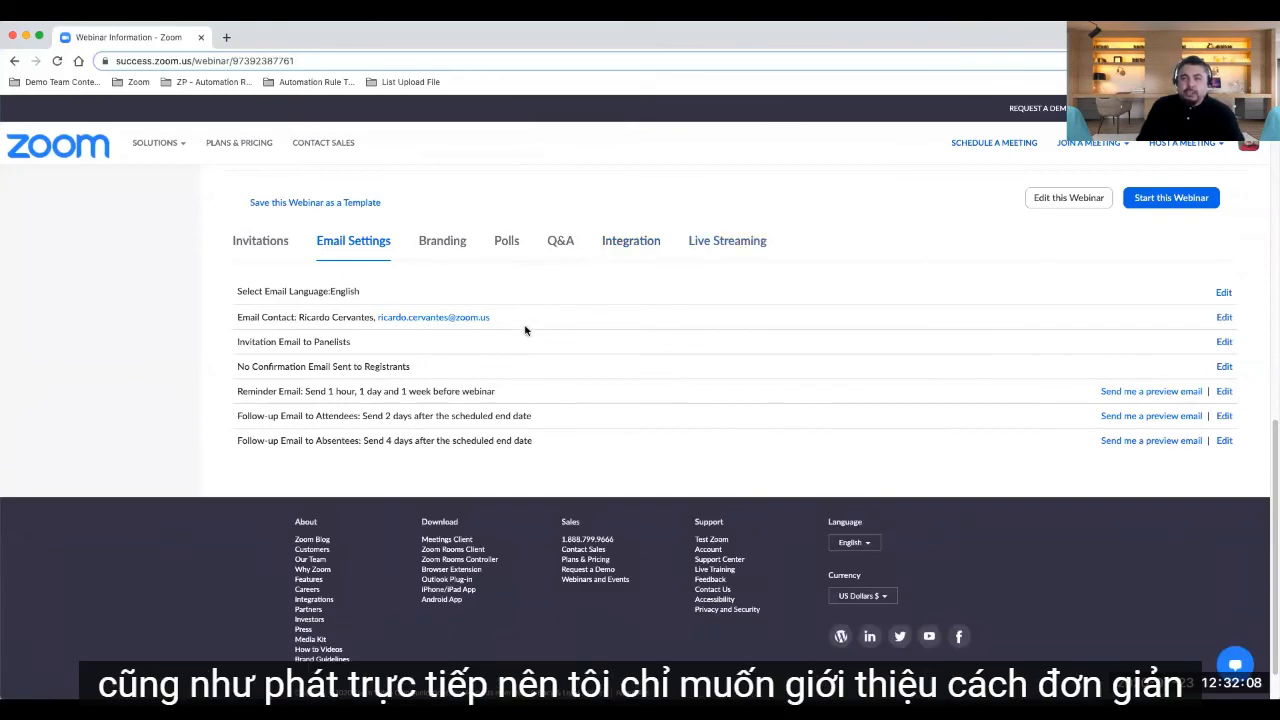
{"action": "scroll", "coordinate": [525, 330], "scroll_direction": "up", "scroll_amount": 10}
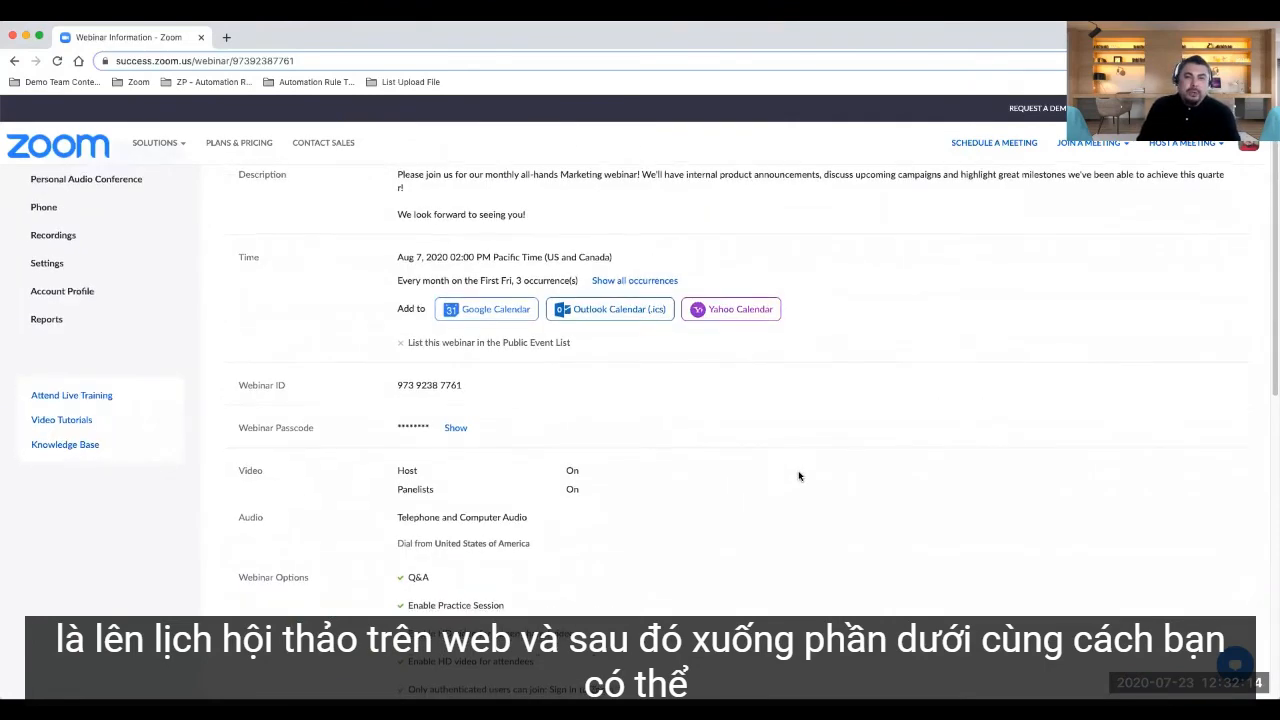
{"action": "scroll", "coordinate": [826, 460], "scroll_direction": "up", "scroll_amount": 1}
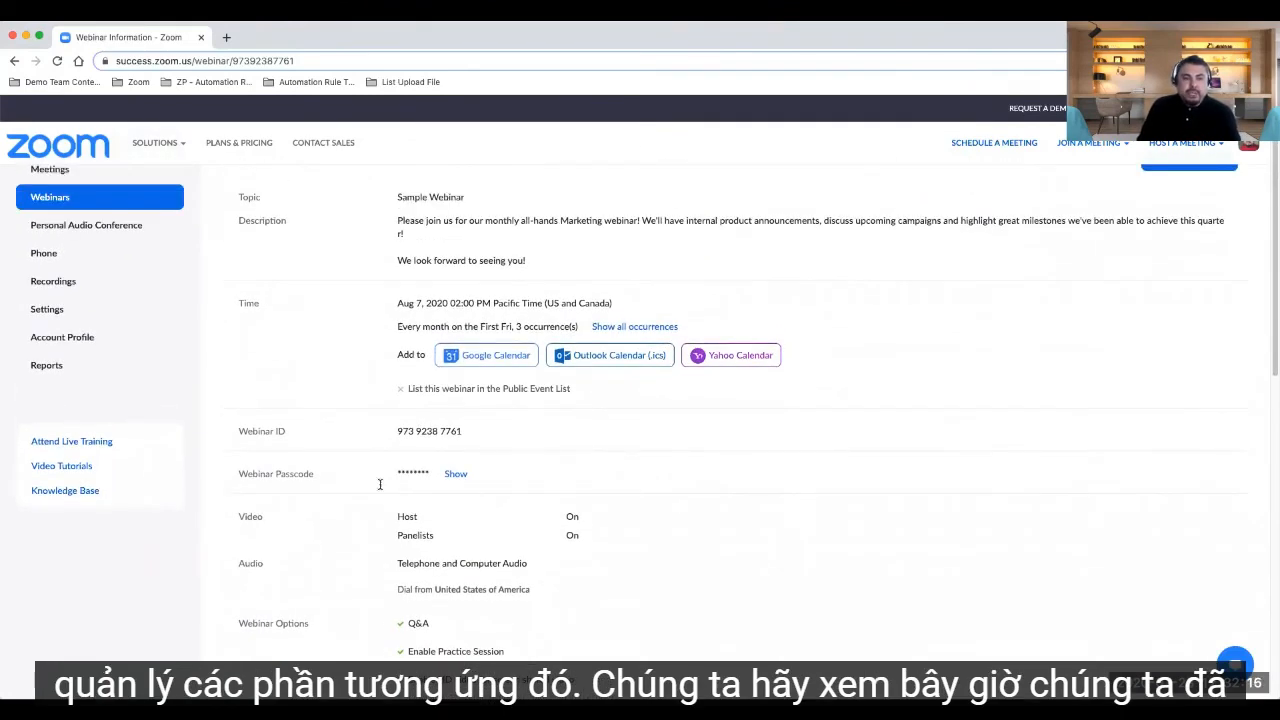
{"action": "scroll", "coordinate": [222, 342], "scroll_direction": "up", "scroll_amount": 1}
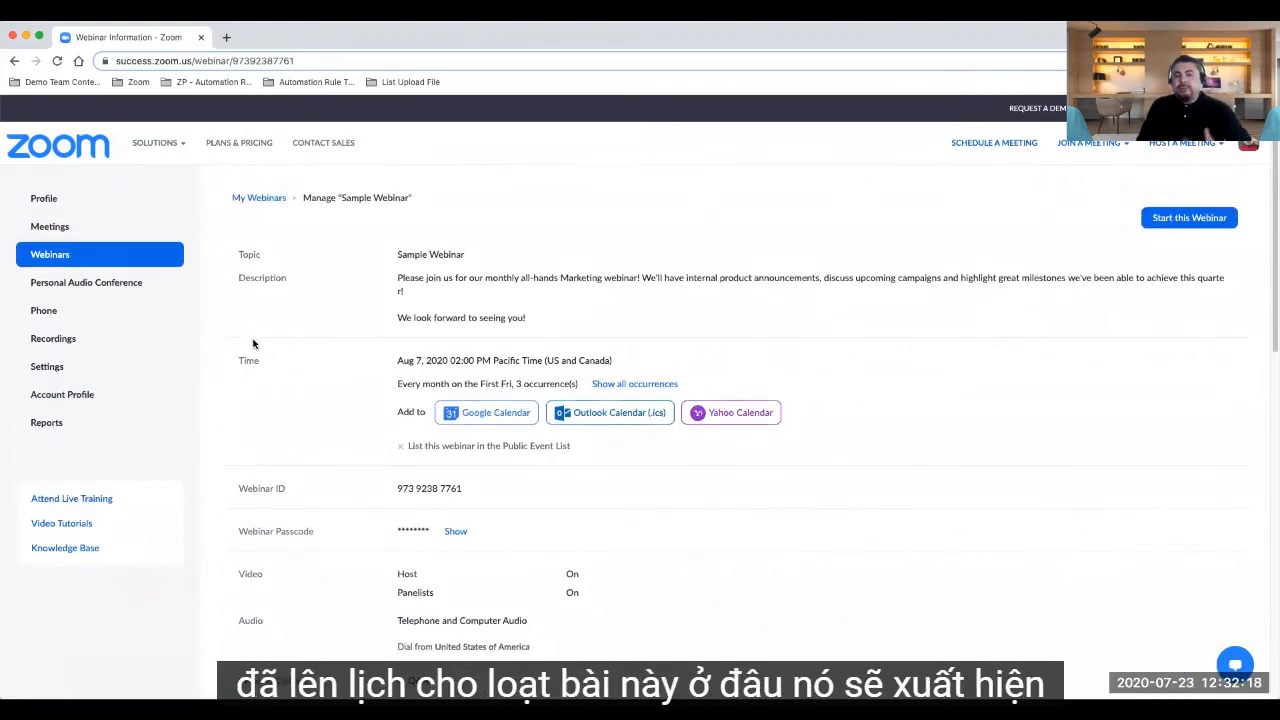
{"action": "left_click", "coordinate": [52, 257]}
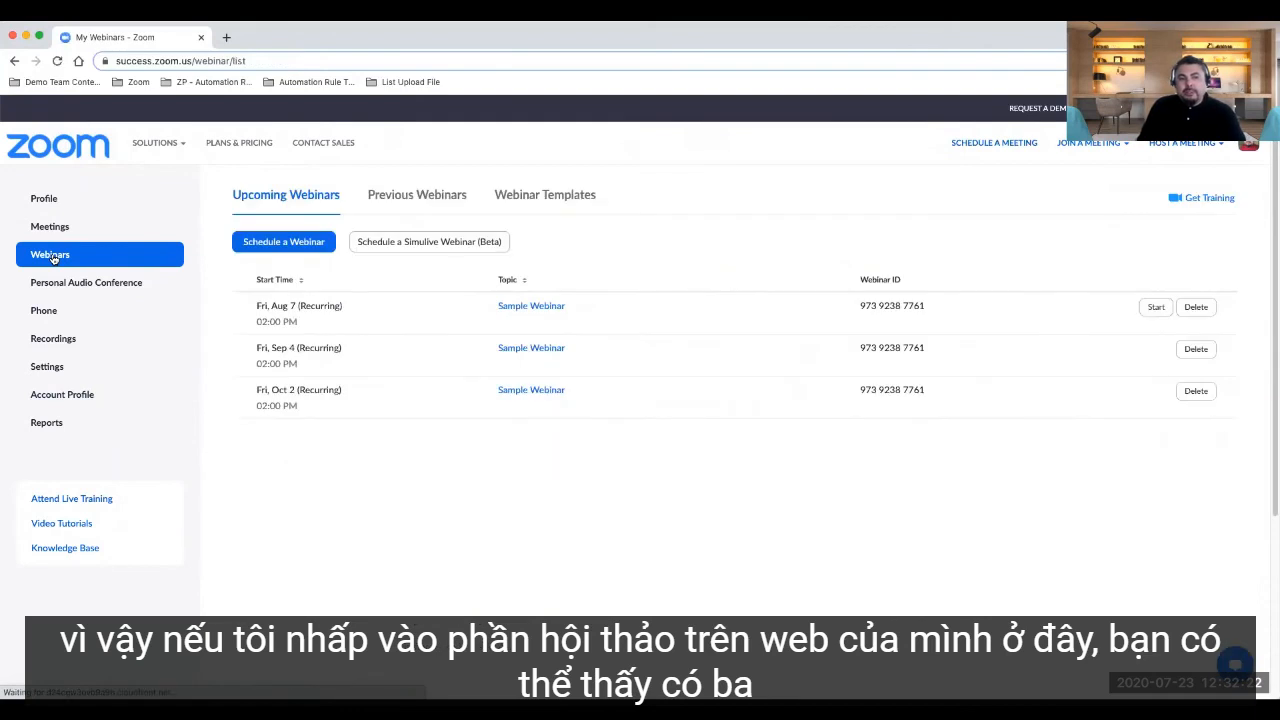